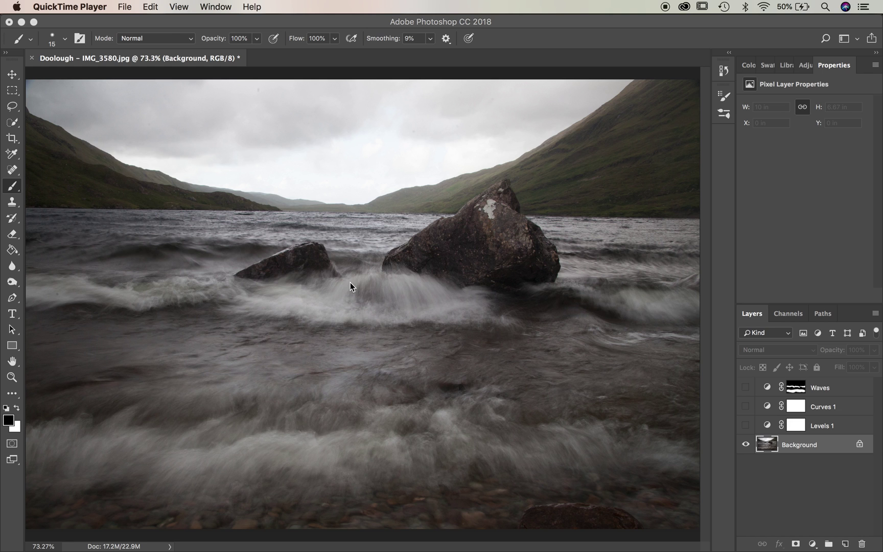
# Examine the rocks, hillsides, distant shoreline and waves close up at 300% zoom, and return to the full image view.
pyautogui.click(479, 237)
pyautogui.press('super+equal')
pyautogui.press('super+equal')
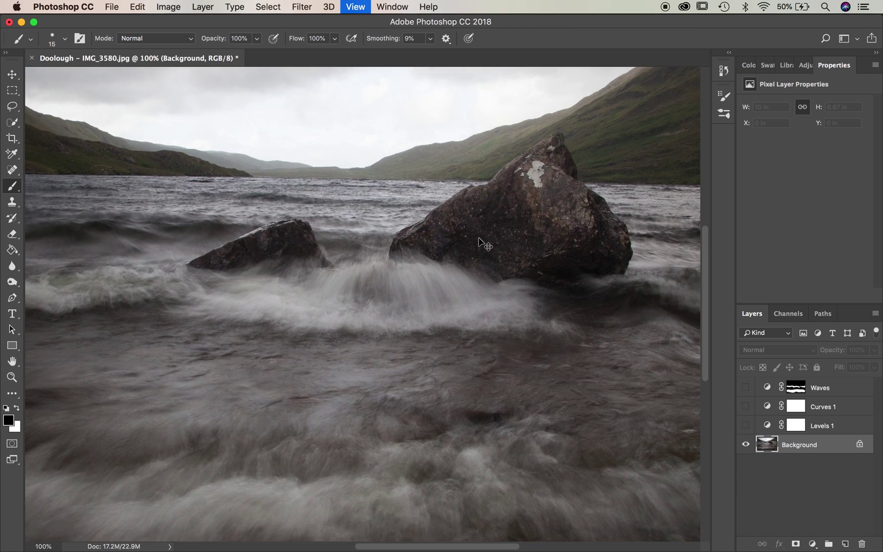
pyautogui.press('super+equal')
pyautogui.scroll(5, 478, 238)
pyautogui.hscroll(5, 478, 238)
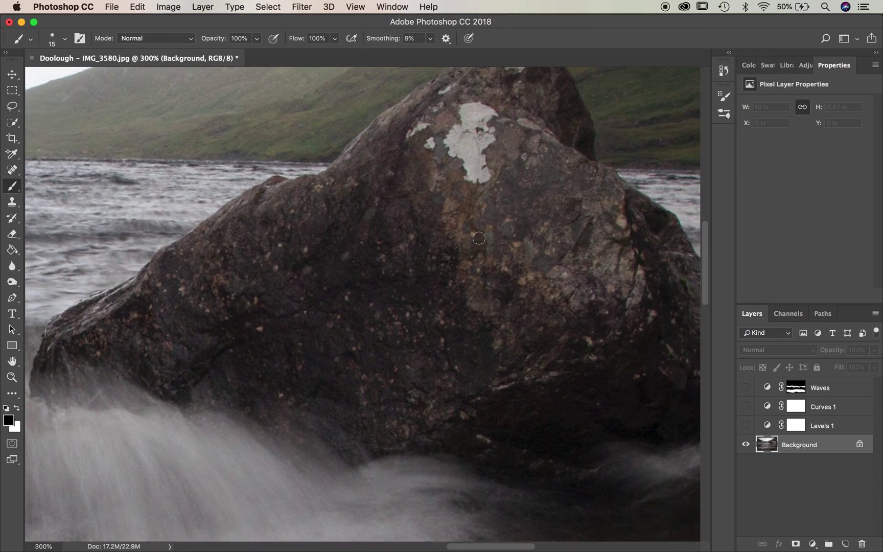
pyautogui.scroll(5, 534, 268)
pyautogui.hscroll(10, 533, 267)
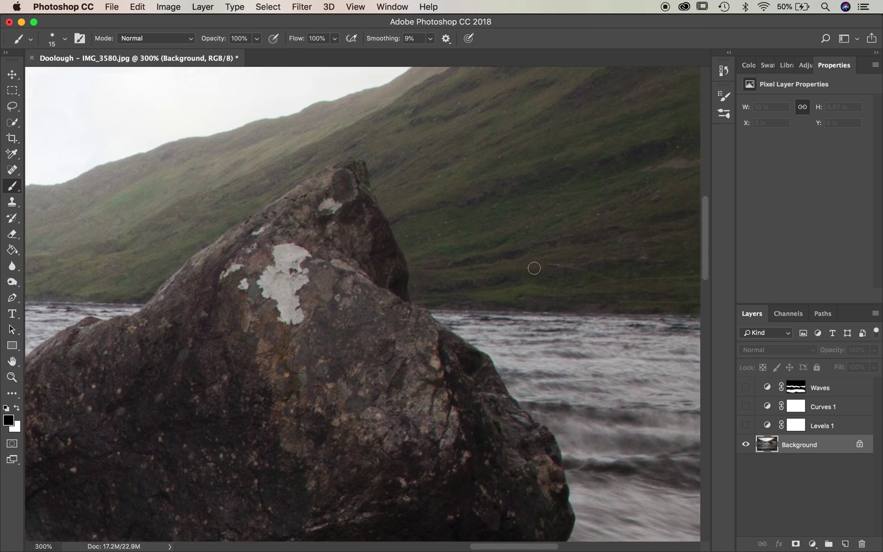
pyautogui.scroll(5, 534, 268)
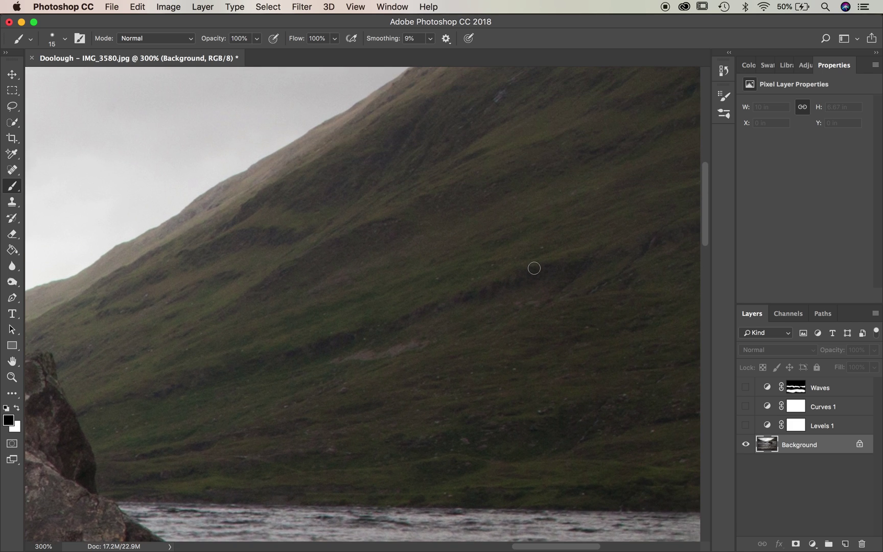
pyautogui.scroll(-5, 533, 267)
pyautogui.hscroll(-15, 533, 267)
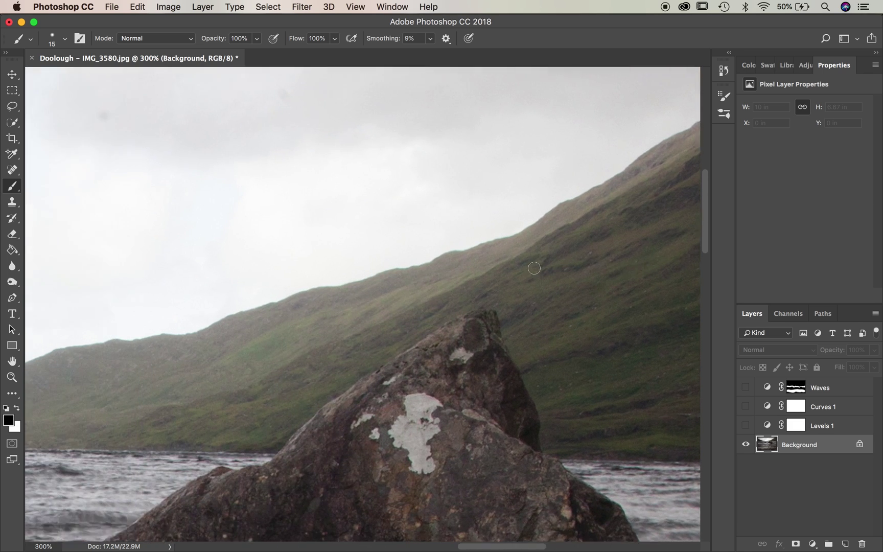
pyautogui.hscroll(-15, 534, 267)
pyautogui.scroll(-2, 534, 268)
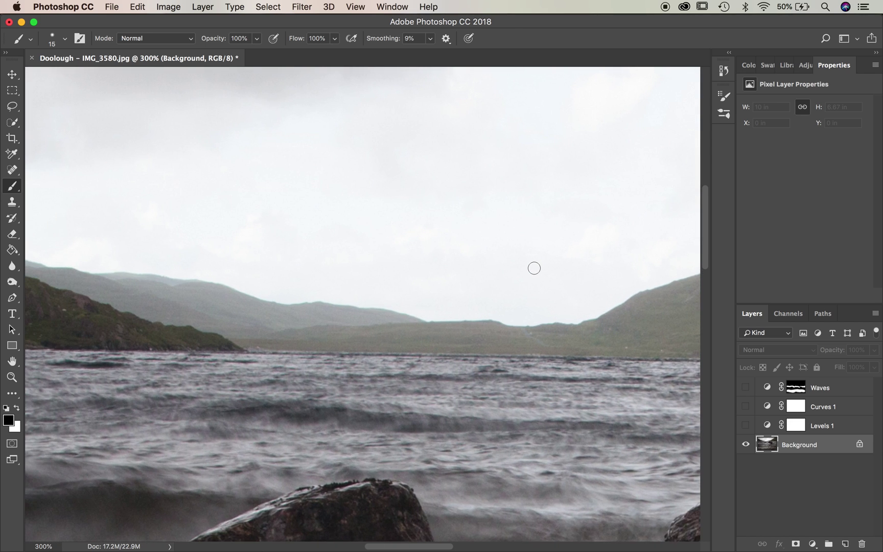
pyautogui.scroll(-5, 534, 268)
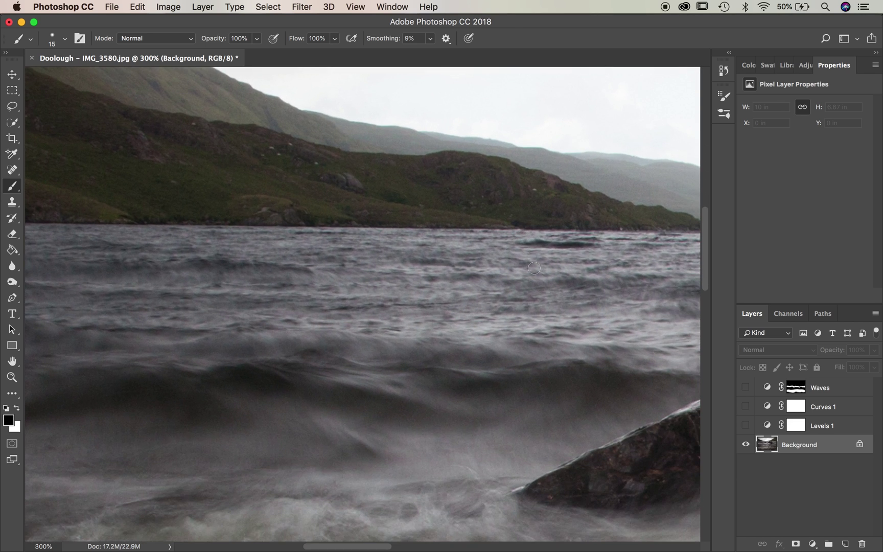
pyautogui.scroll(-12, 534, 267)
pyautogui.hscroll(5, 533, 268)
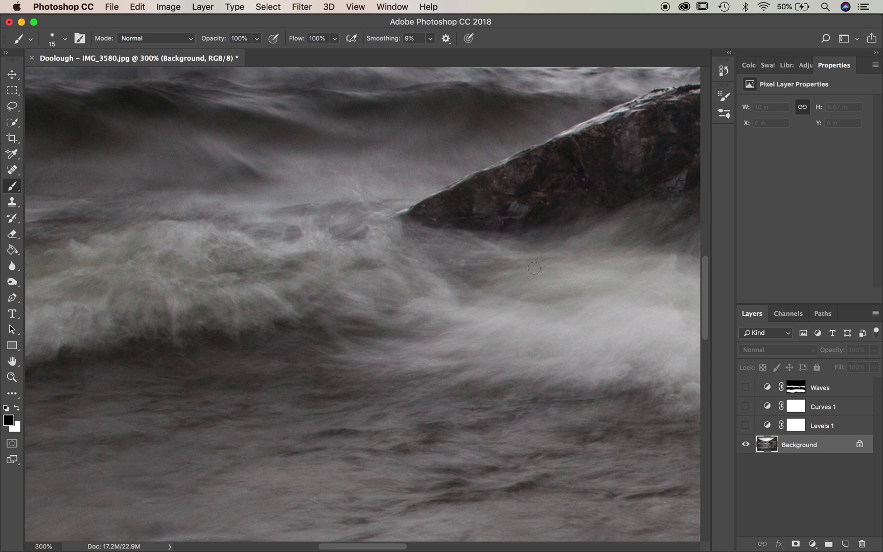
pyautogui.press('super+0')
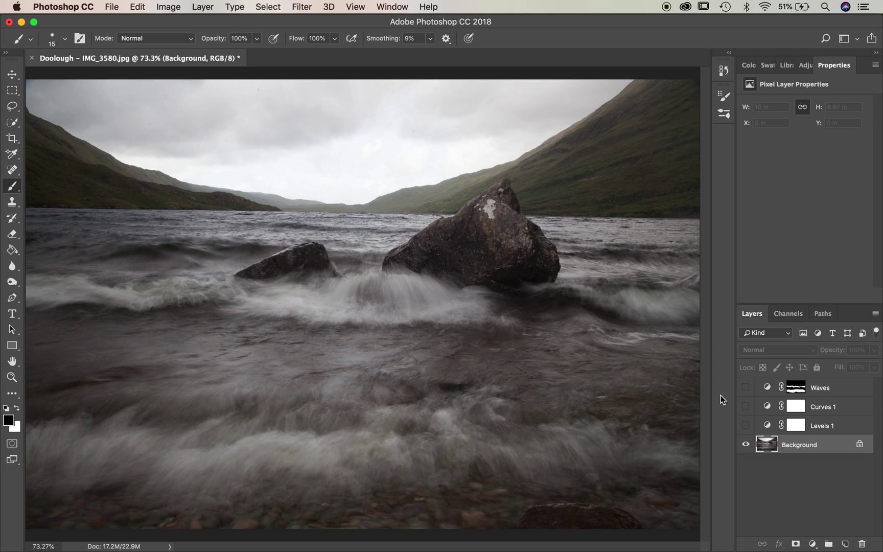
# Make the Levels 1 and Curves 1 adjustment layers visible and open the settings of each one.
pyautogui.click(836, 426)
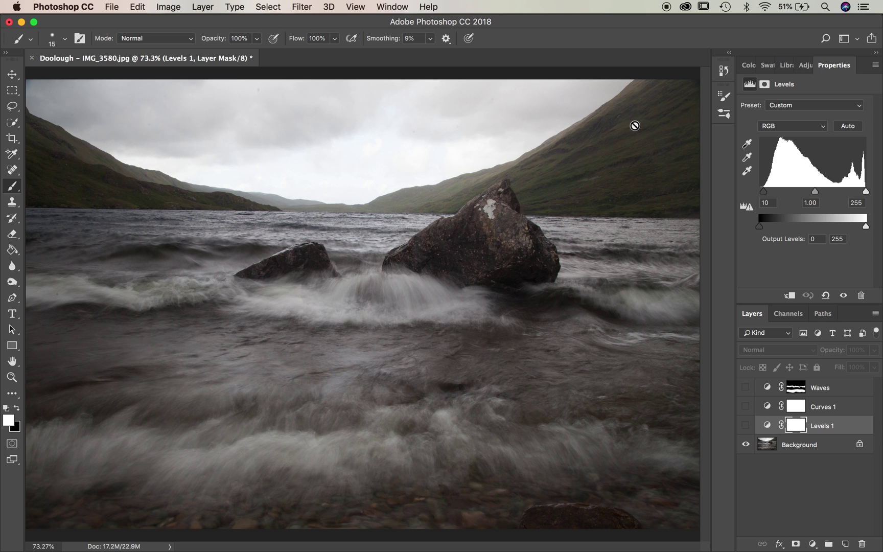
pyautogui.click(745, 425)
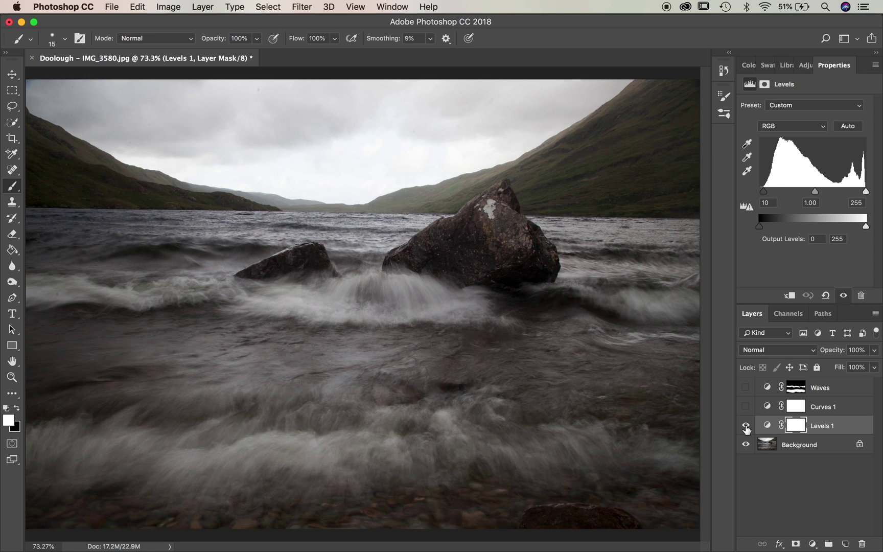
pyautogui.moveTo(762, 192); pyautogui.dragTo(765, 192)
pyautogui.moveTo(865, 193)
pyautogui.mouseDown()
pyautogui.moveTo(838, 193)
pyautogui.moveTo(867, 193)
pyautogui.mouseUp()
pyautogui.click(831, 408)
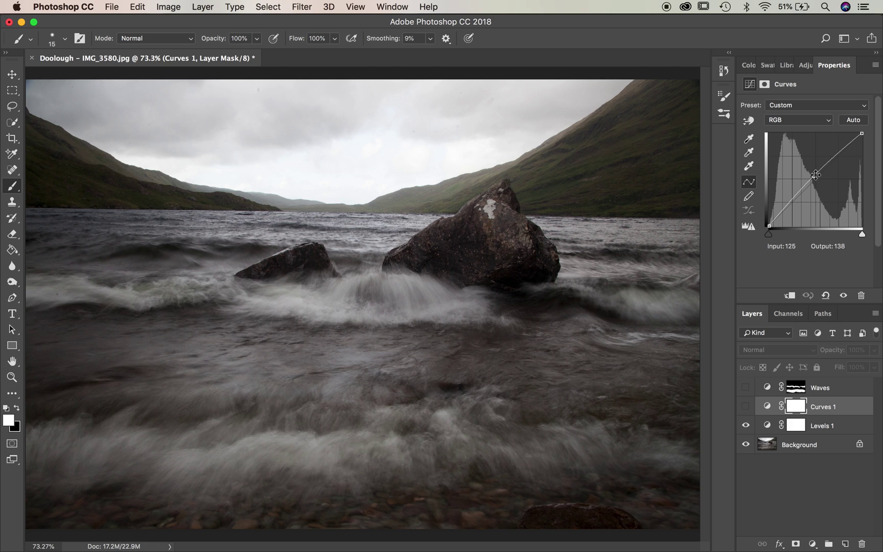
pyautogui.click(746, 406)
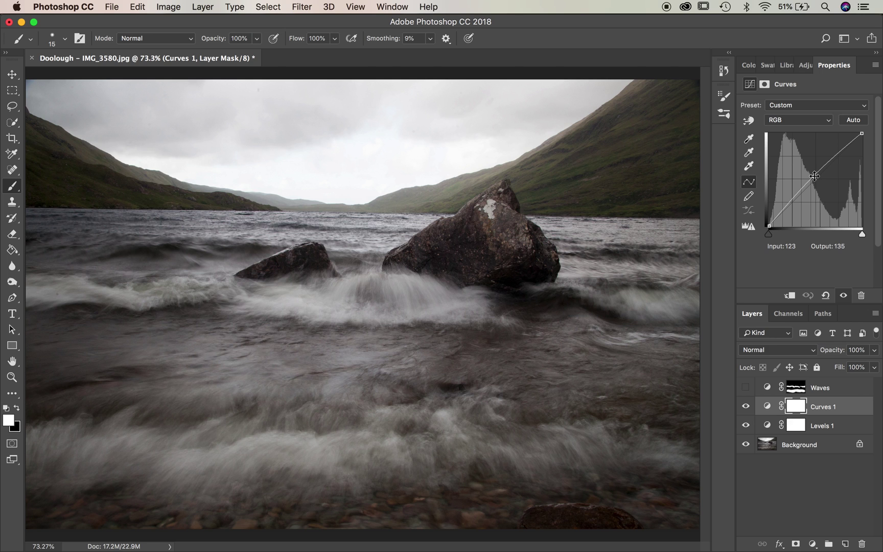
# Try an S-curve on the Curves 1 layer with points at input 206, output 218 and input 49, output 35.
pyautogui.moveTo(815, 176); pyautogui.dragTo(843, 147)
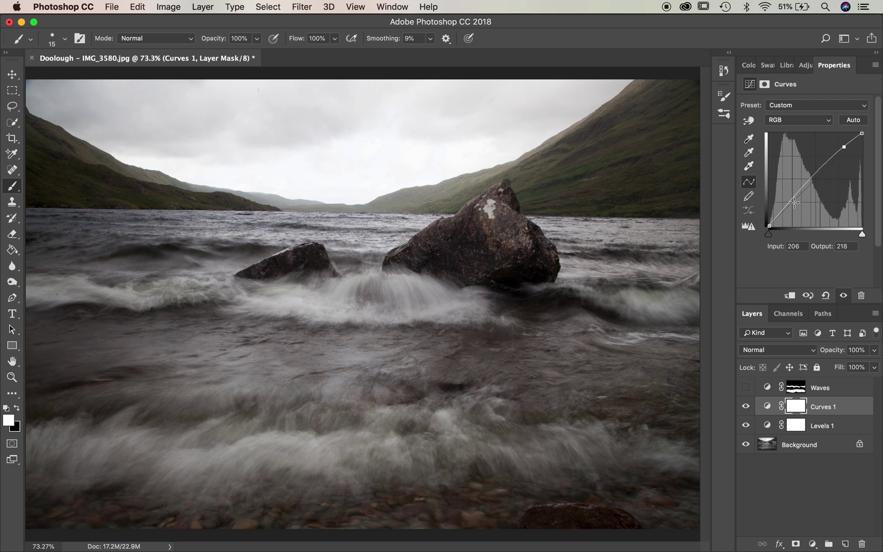
pyautogui.moveTo(787, 205); pyautogui.dragTo(785, 213)
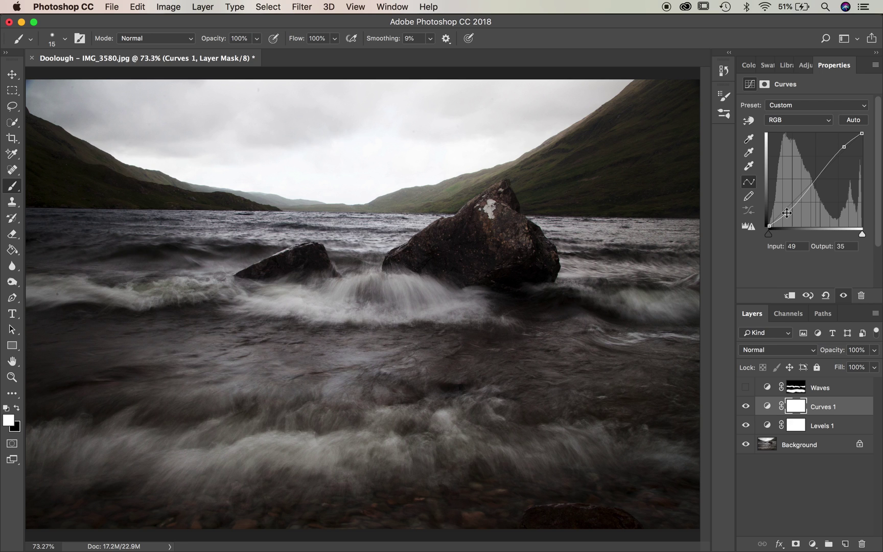
pyautogui.press('Delete')
# Set the remaining curve point to input 123, output 134, and compare the image with Curves 1 hidden and shown.
pyautogui.click(844, 147)
pyautogui.moveTo(844, 147); pyautogui.dragTo(813, 177)
pyautogui.click(746, 406)
pyautogui.click(746, 406)
pyautogui.click(746, 406)
pyautogui.click(745, 406)
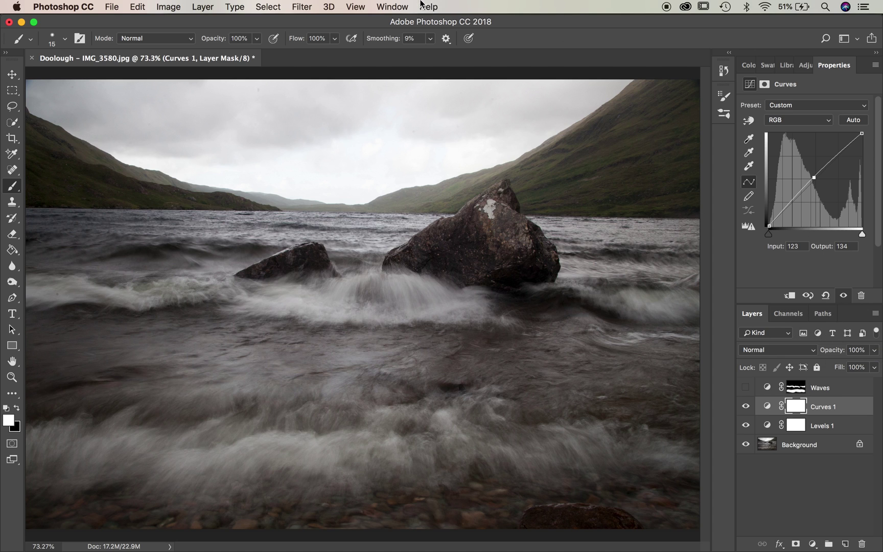
pyautogui.click(390, 7)
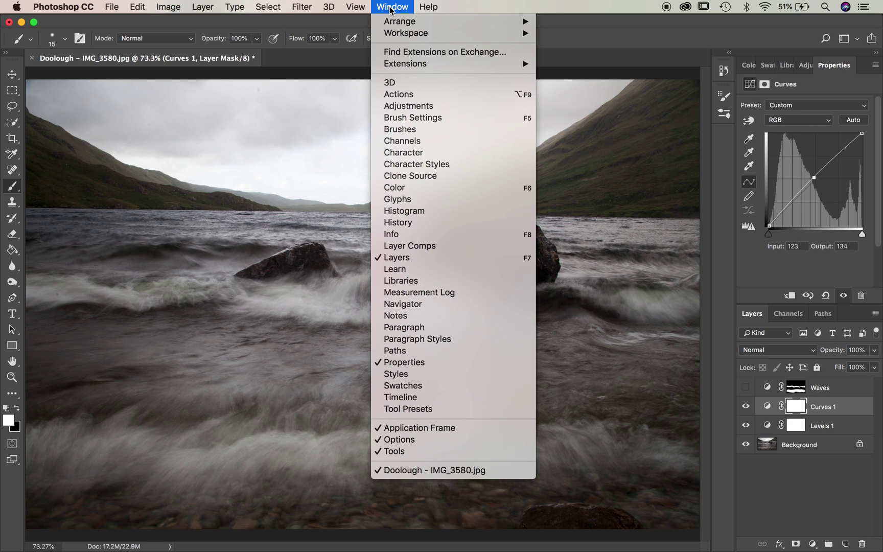
pyautogui.click(390, 7)
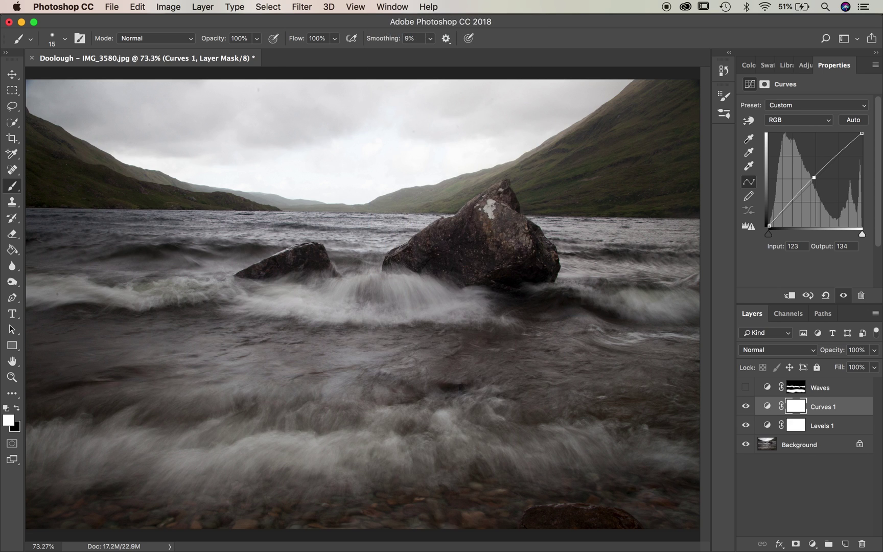
pyautogui.click(392, 7)
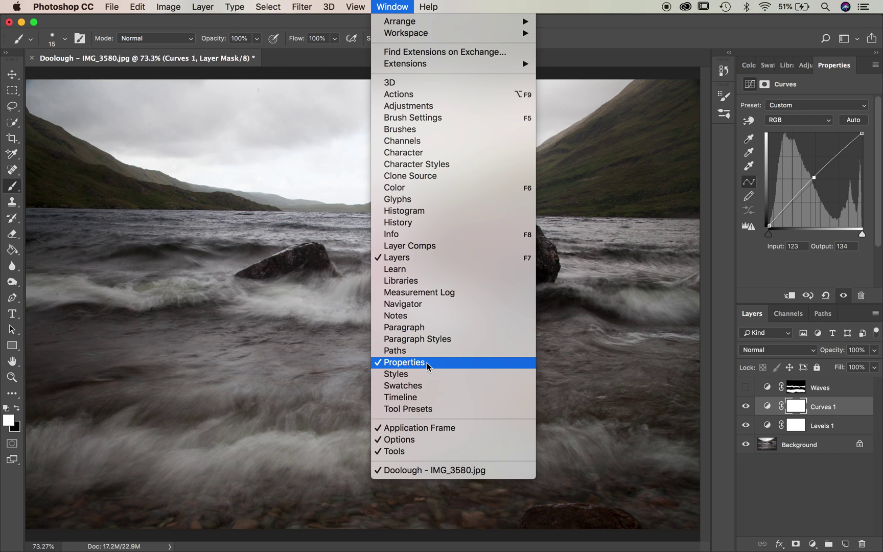
pyautogui.click(730, 3)
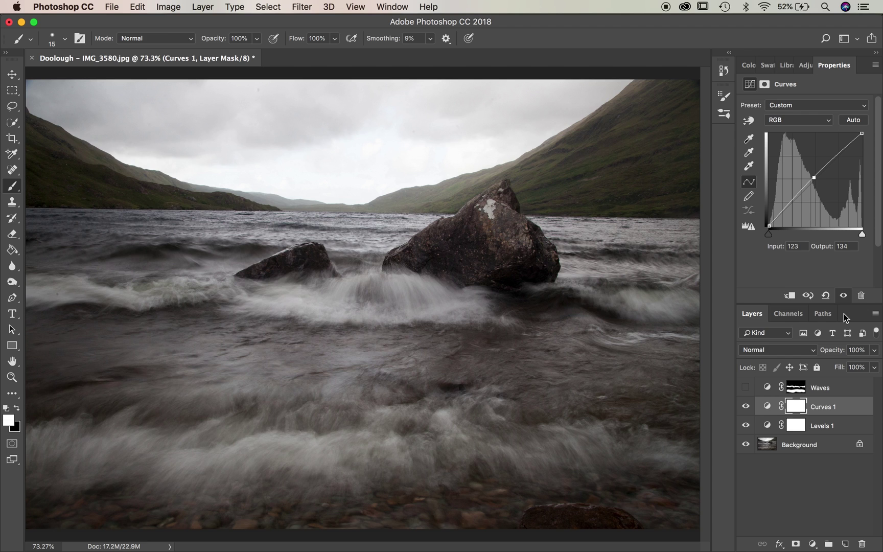
# Add a Brightness/Contrast adjustment layer above Curves 1 and rename it Rocks.
pyautogui.click(812, 545)
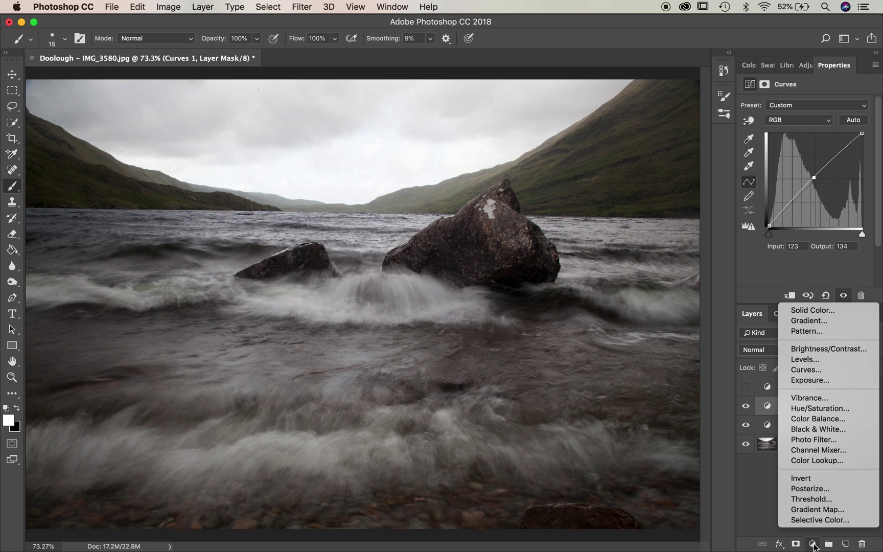
pyautogui.click(831, 348)
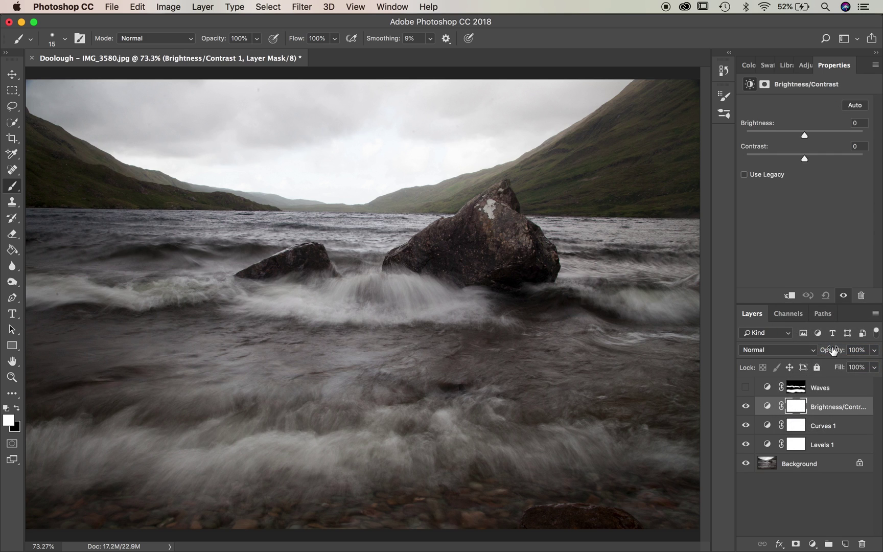
pyautogui.doubleClick(834, 409)
pyautogui.doubleClick(834, 409)
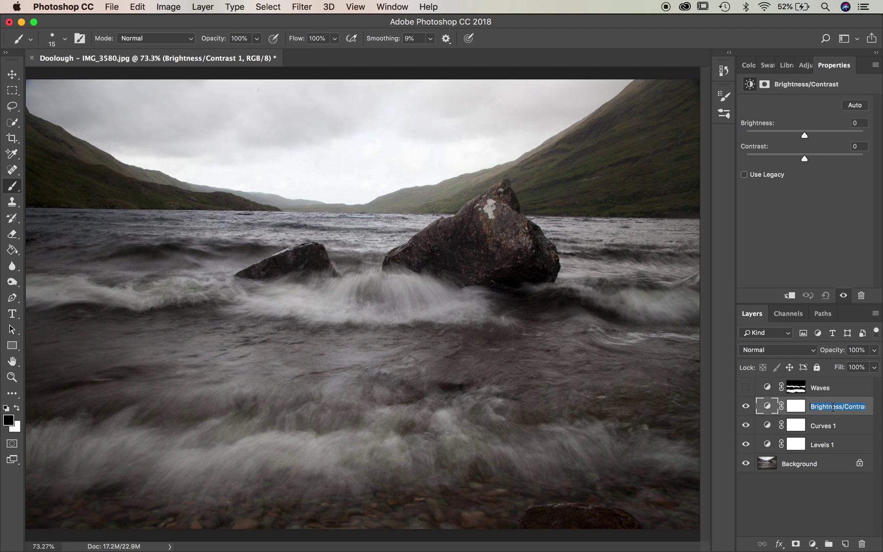
pyautogui.write('Rocks')
pyautogui.press('Return')
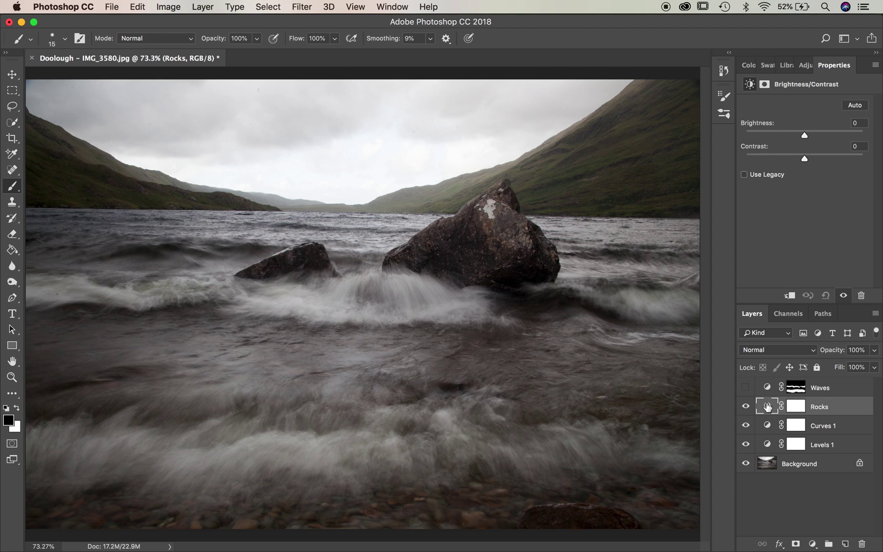
# Set the Rocks layer's brightness to 38 and invert its layer mask to black.
pyautogui.moveTo(804, 134); pyautogui.dragTo(820, 136)
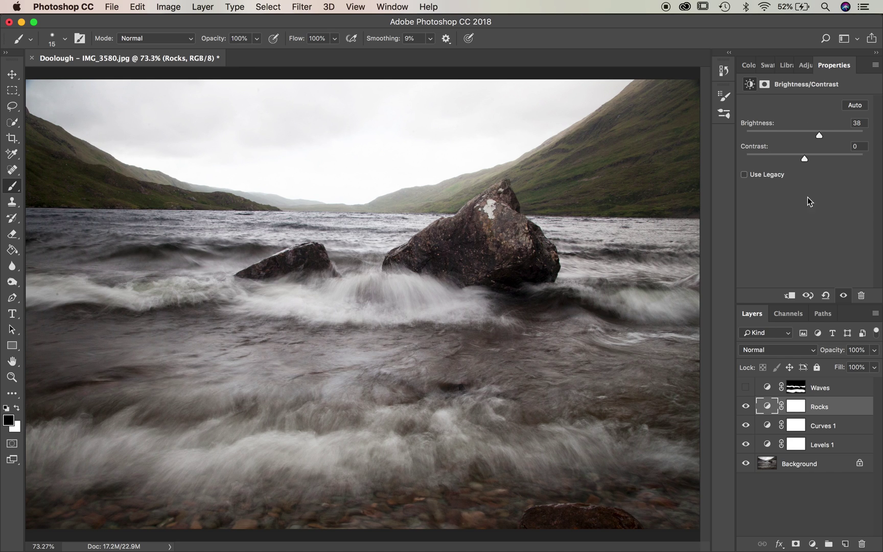
pyautogui.click(795, 407)
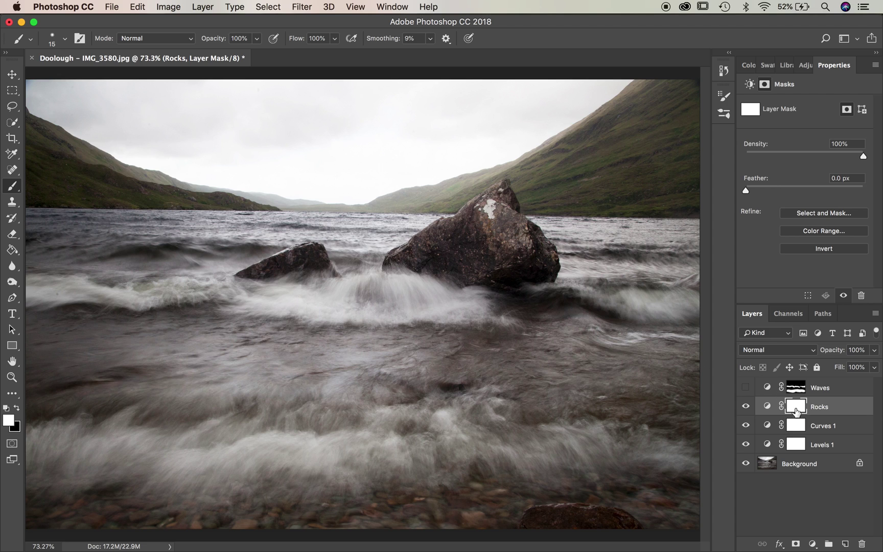
pyautogui.click(818, 248)
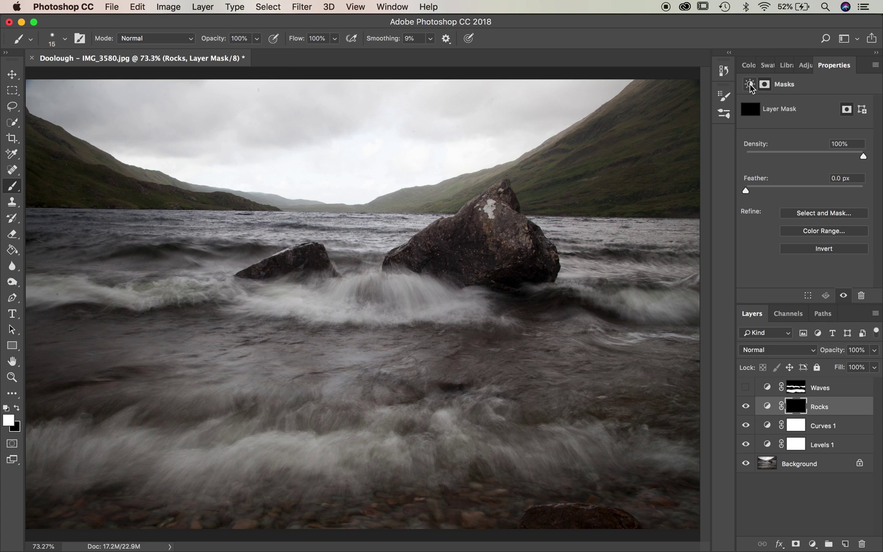
pyautogui.click(750, 88)
pyautogui.moveTo(813, 135); pyautogui.dragTo(818, 135)
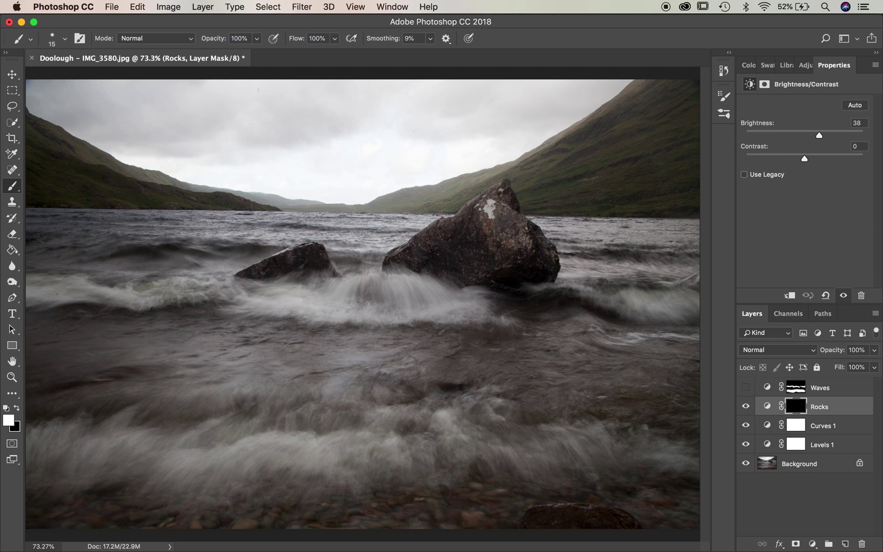
# Choose the Brush tool and swap the foreground and background colours repeatedly, ending with white as the foreground.
pyautogui.rightClick(14, 186)
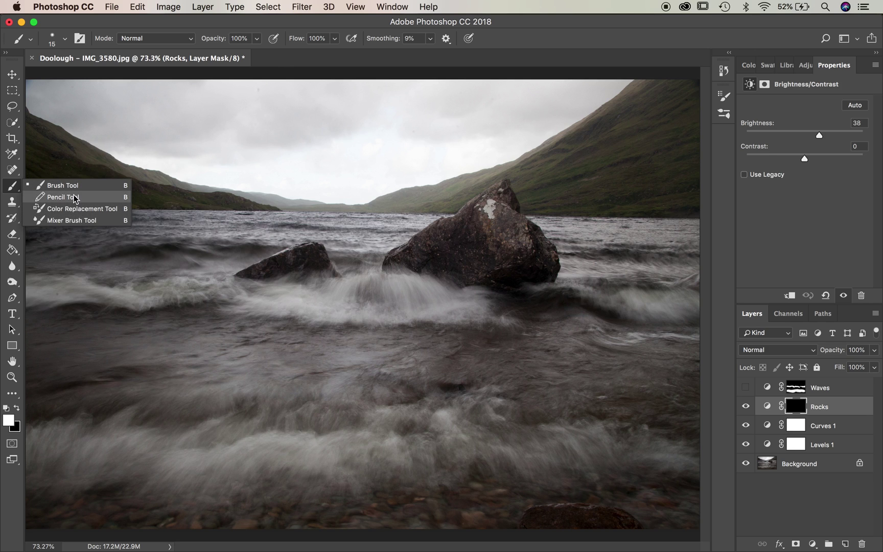
pyautogui.click(75, 187)
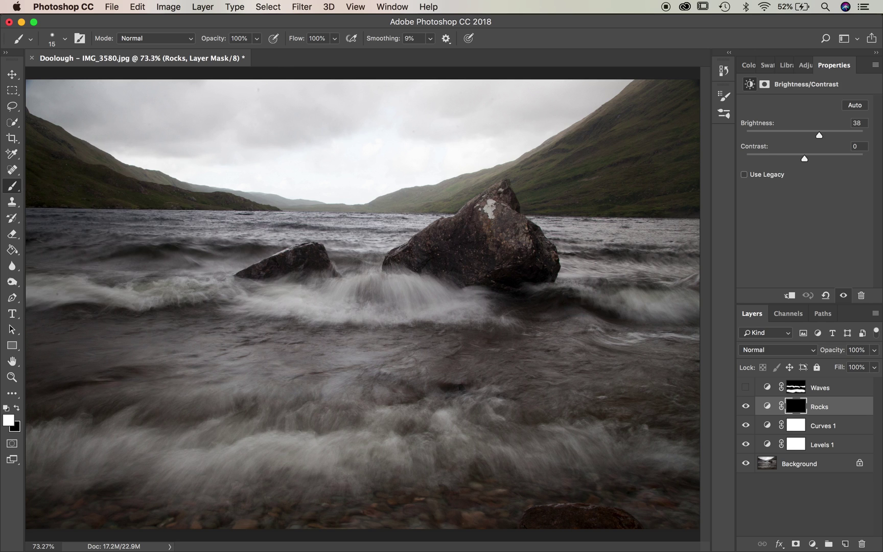
pyautogui.click(17, 410)
pyautogui.click(17, 410)
pyautogui.click(17, 409)
pyautogui.click(17, 409)
pyautogui.click(17, 410)
pyautogui.click(18, 410)
pyautogui.click(17, 409)
pyautogui.click(18, 409)
pyautogui.click(18, 409)
pyautogui.click(17, 410)
# Set the size of the soft round brush to 236 px.
pyautogui.click(65, 40)
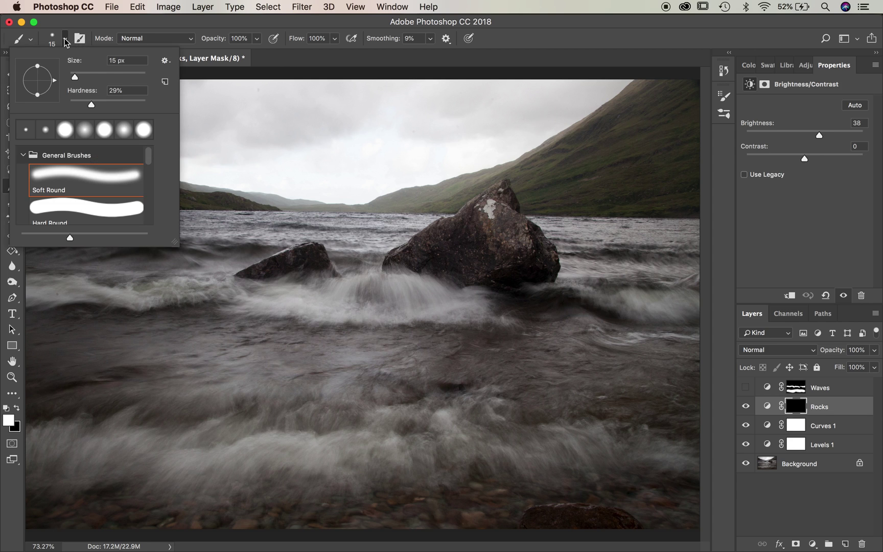
pyautogui.click(110, 76)
pyautogui.moveTo(110, 77); pyautogui.dragTo(128, 76)
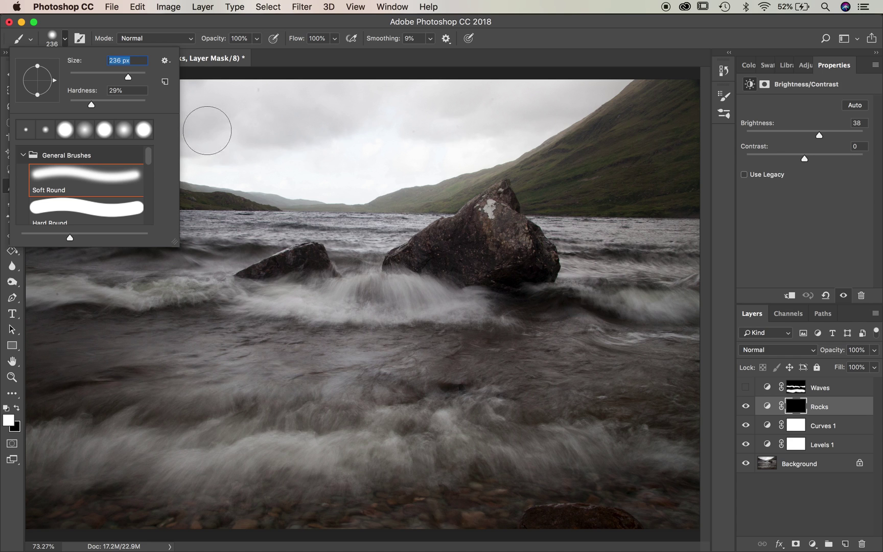
# Try the brush hardness at 100% and 0%, and settle on 42%.
pyautogui.click(86, 104)
pyautogui.moveTo(87, 104)
pyautogui.mouseDown()
pyautogui.moveTo(69, 103)
pyautogui.moveTo(149, 105)
pyautogui.mouseUp()
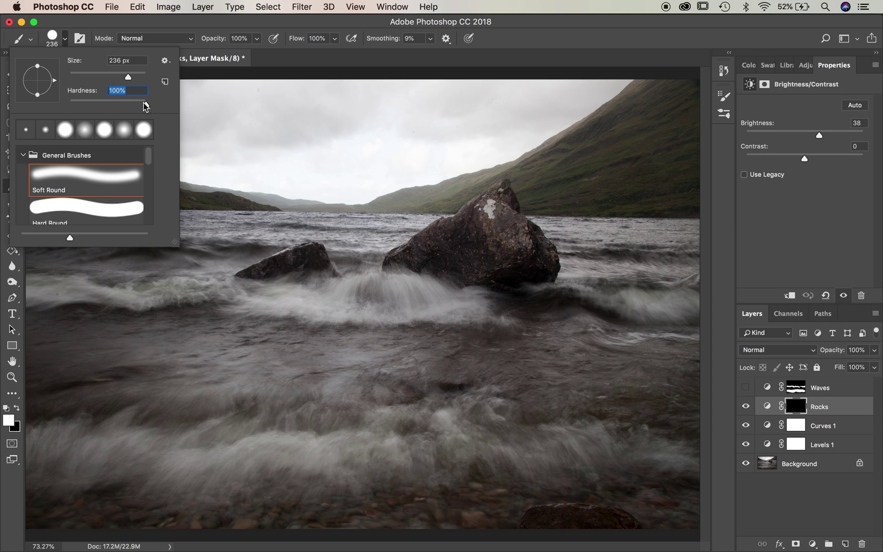
pyautogui.moveTo(147, 107); pyautogui.dragTo(71, 105)
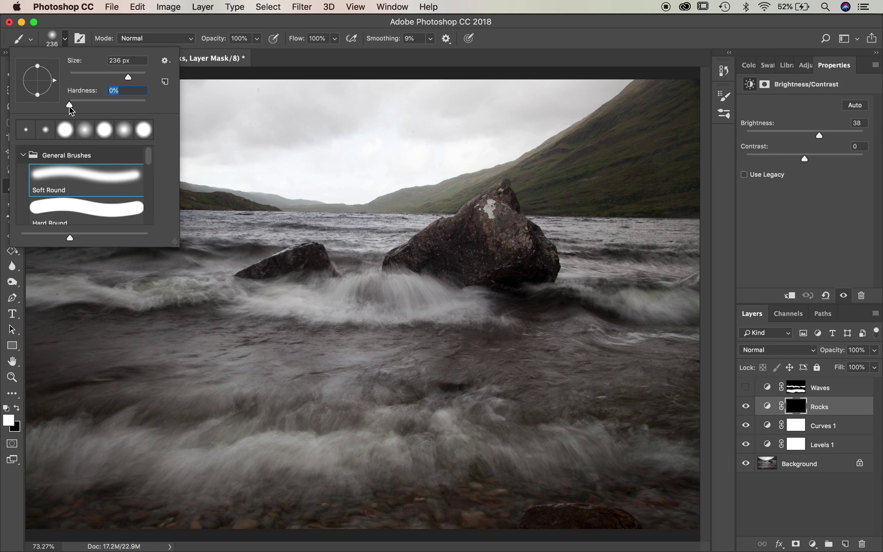
pyautogui.click(69, 106)
pyautogui.moveTo(69, 106); pyautogui.dragTo(102, 105)
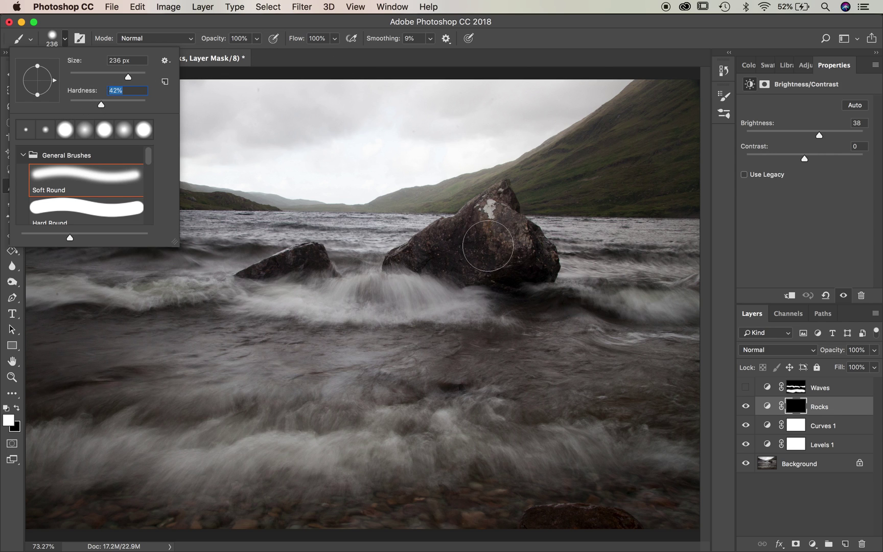
# Paint white over the large rock on the Rocks layer mask with the 236 px soft brush.
pyautogui.press('Return')
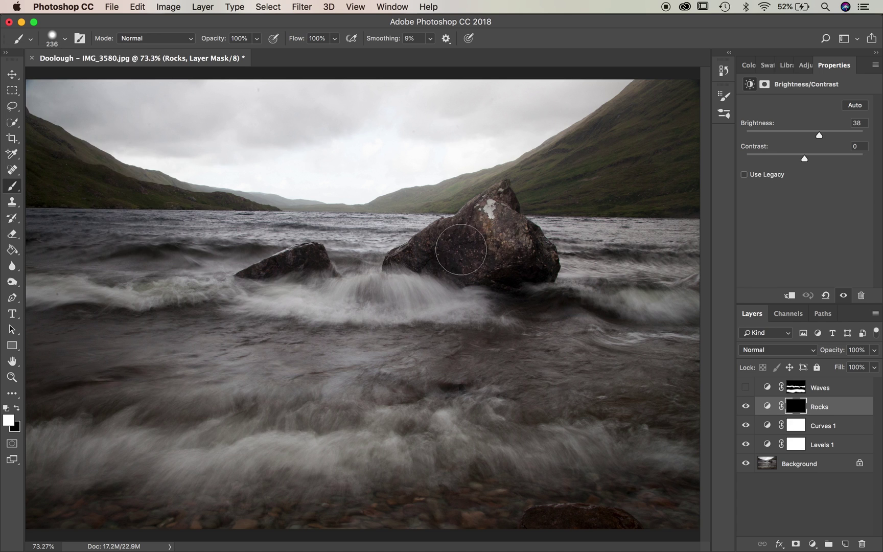
pyautogui.moveTo(499, 236)
pyautogui.mouseDown()
pyautogui.moveTo(496, 254)
pyautogui.moveTo(479, 256)
pyautogui.mouseUp()
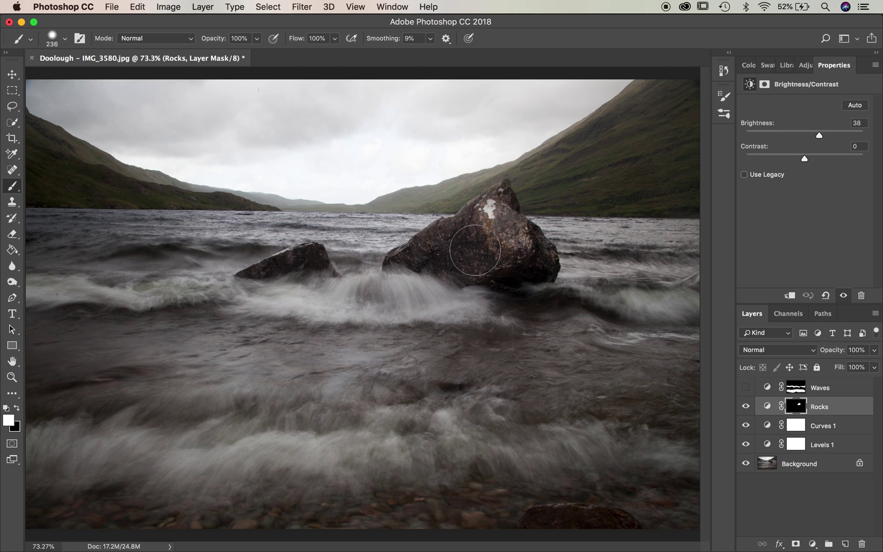
pyautogui.click(65, 39)
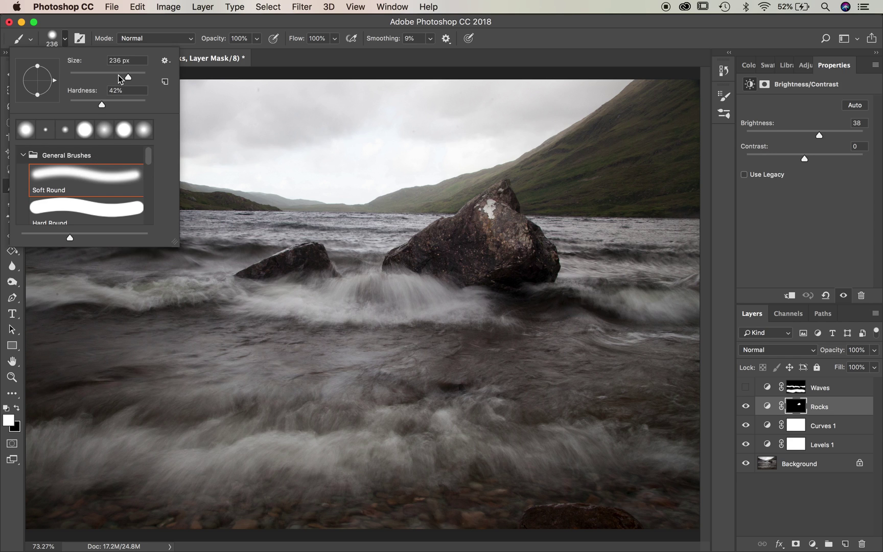
pyautogui.click(304, 58)
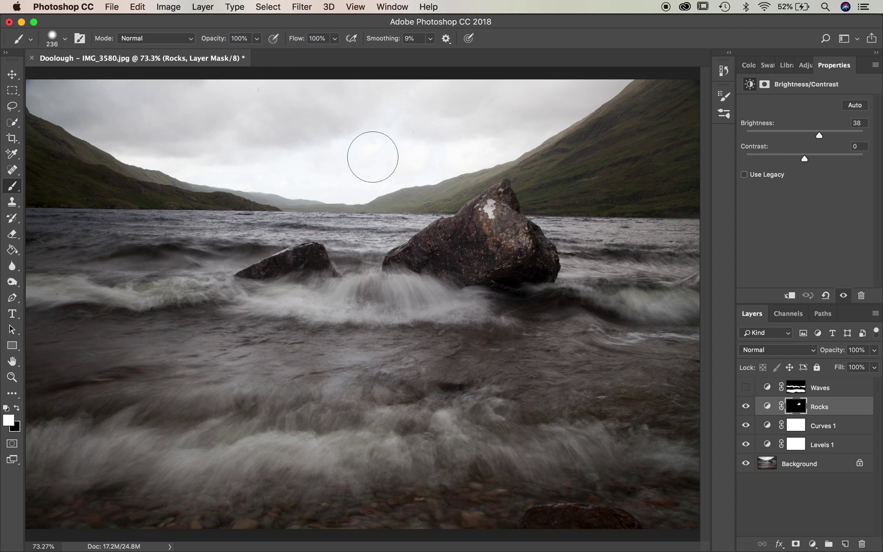
# Reduce the brush to 100 px and paint white over more of the large rock on the Rocks mask.
pyautogui.press('[')
pyautogui.press('[')
pyautogui.press('[')
pyautogui.press('[')
pyautogui.press(']')
pyautogui.press(']')
pyautogui.press(']')
pyautogui.press('[')
pyautogui.press('[')
pyautogui.press('[')
pyautogui.press('[')
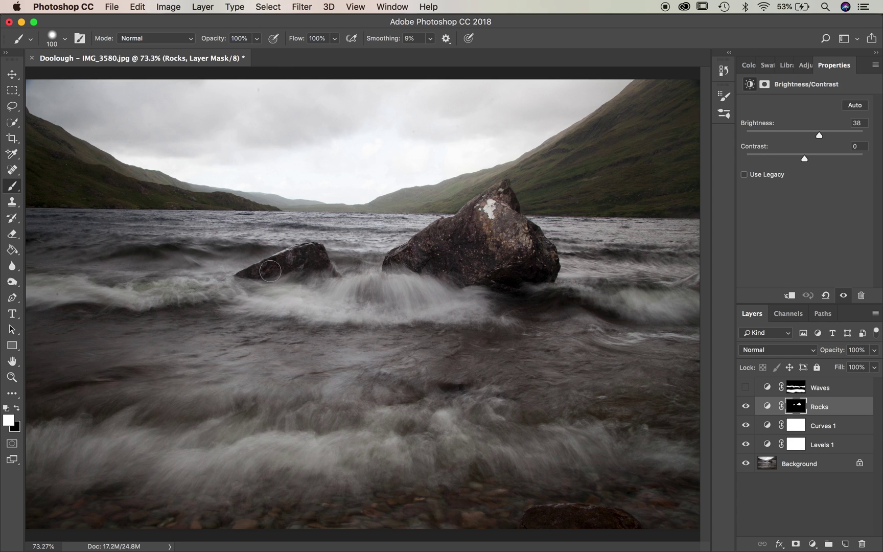
# Reduce the brush to 50 px and paint the small rock white on the Rocks mask.
pyautogui.press('[')
pyautogui.press('[')
pyautogui.press('[')
pyautogui.press('[')
# Hide and show the Rocks layer twice to compare the rocks with and without the adjustment.
pyautogui.click(746, 407)
pyautogui.click(746, 407)
pyautogui.click(746, 407)
pyautogui.click(746, 406)
# Toggle the Waves layer's visibility, leaving it shown, and raise its brightness.
pyautogui.click(746, 389)
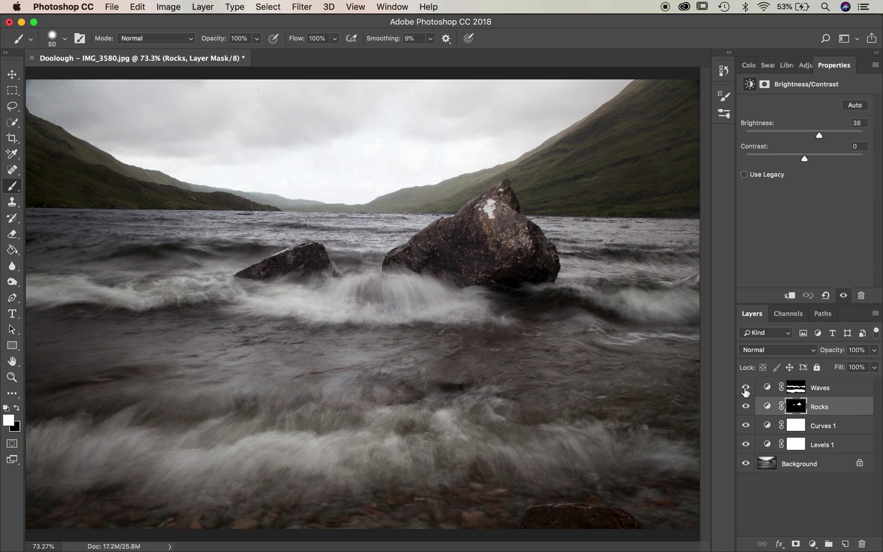
pyautogui.click(745, 389)
pyautogui.click(745, 389)
pyautogui.click(746, 389)
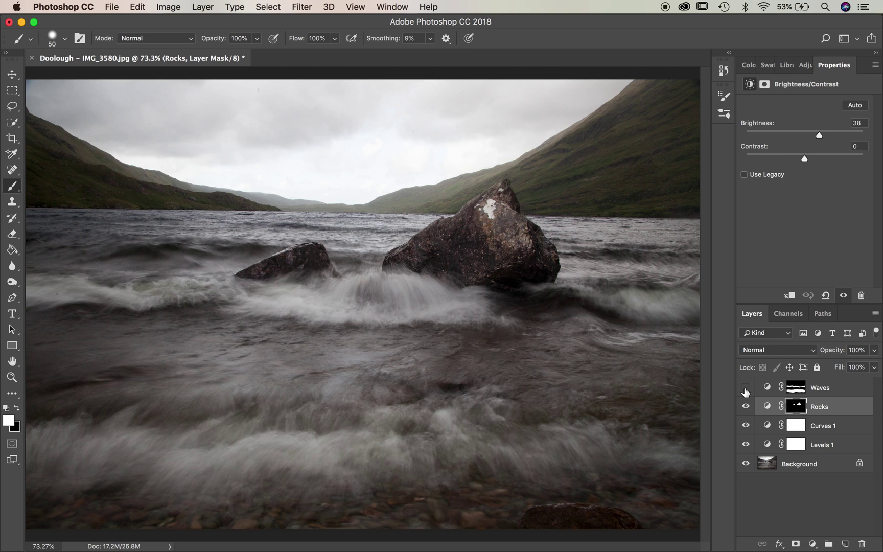
pyautogui.click(745, 389)
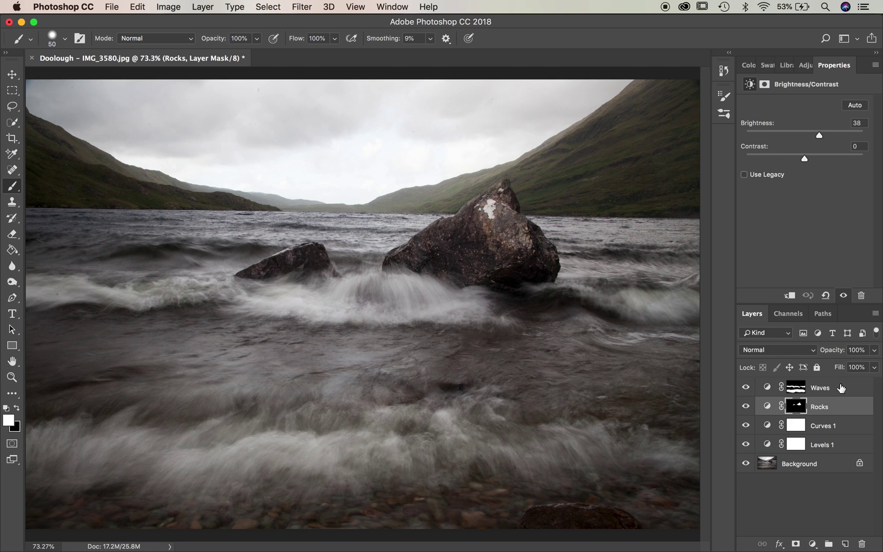
pyautogui.click(834, 388)
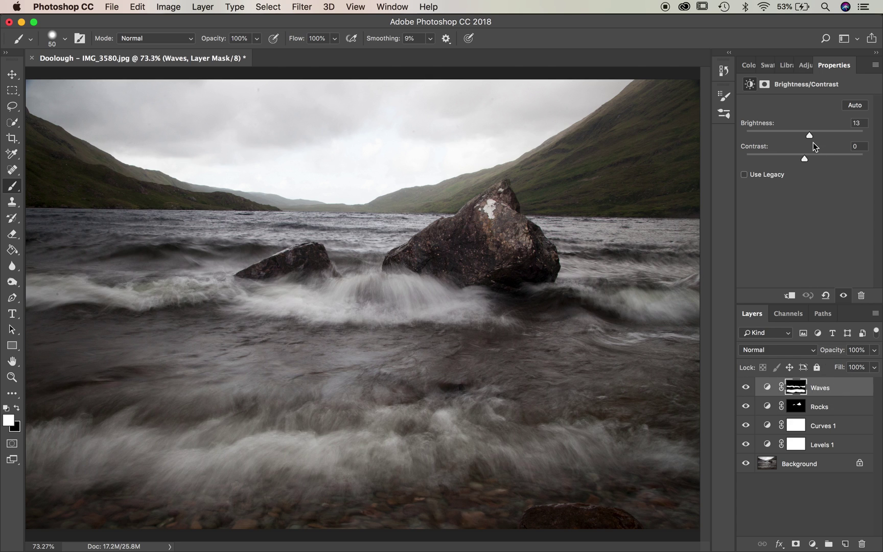
pyautogui.moveTo(809, 134)
pyautogui.mouseDown()
pyautogui.moveTo(836, 138)
pyautogui.moveTo(804, 138)
pyautogui.moveTo(817, 136)
pyautogui.mouseUp()
# Add a Brightness/Contrast adjustment layer directly above the Rocks layer and name it Sky.
pyautogui.click(826, 407)
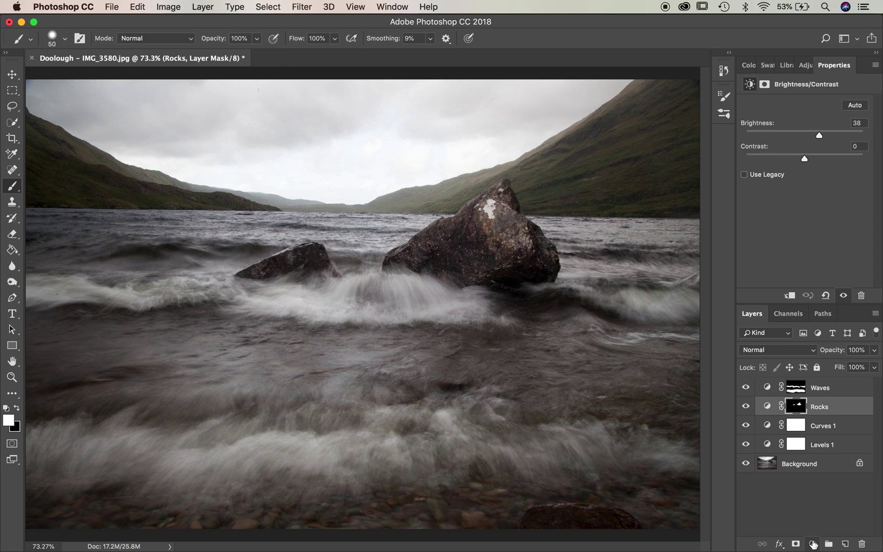
pyautogui.click(813, 544)
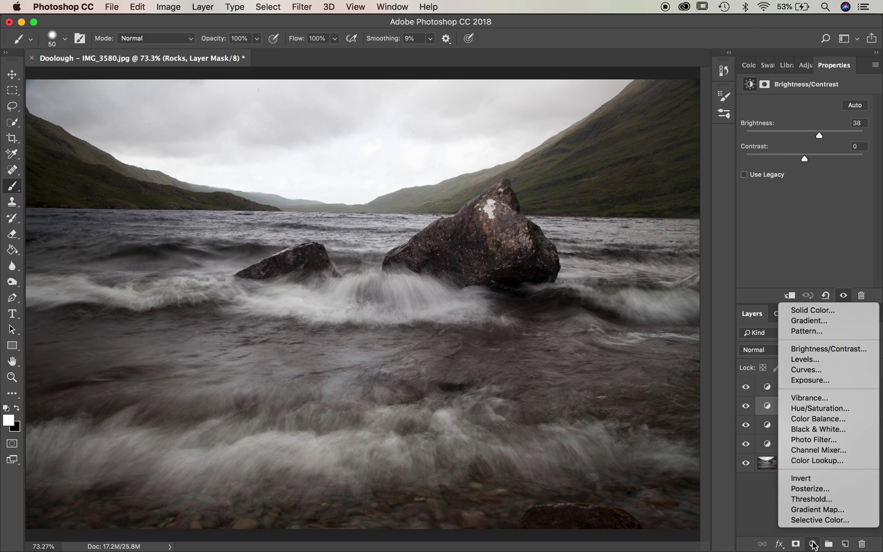
pyautogui.click(812, 349)
pyautogui.doubleClick(831, 407)
pyautogui.write('Sky')
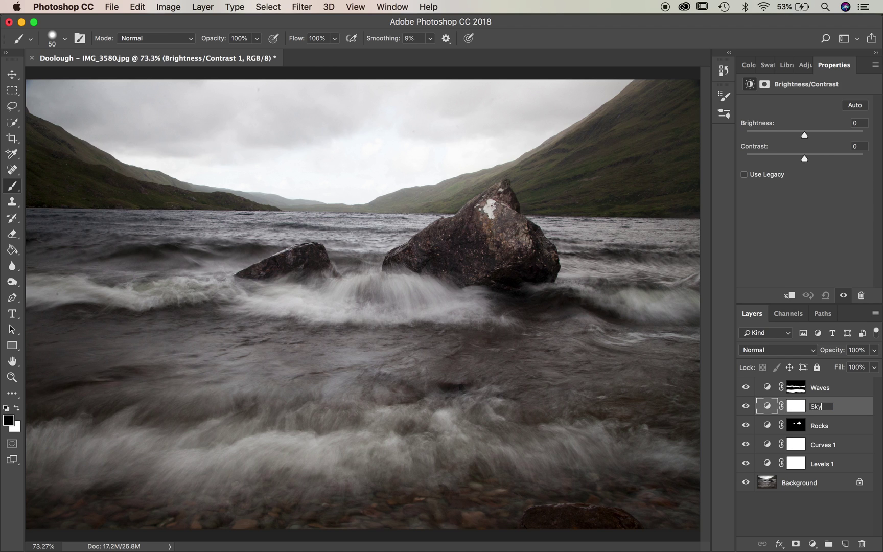
pyautogui.press('Return')
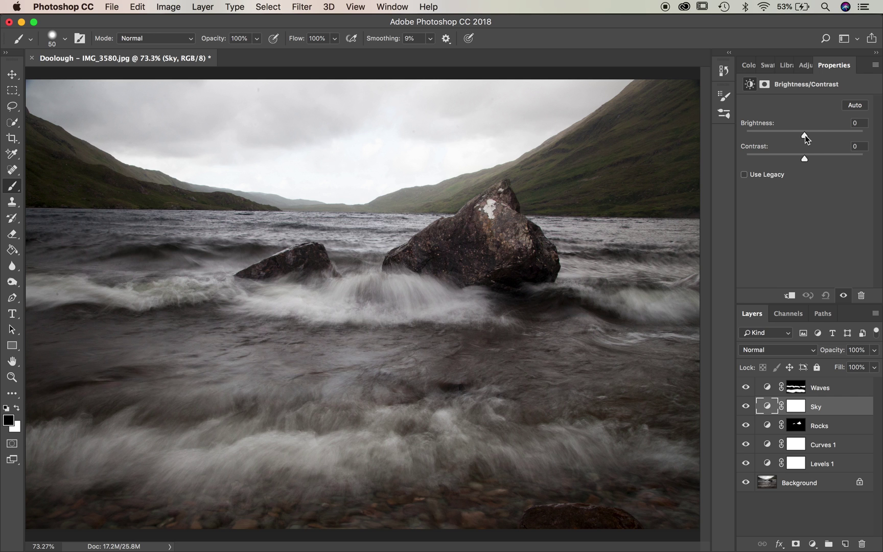
# Set the Sky layer's brightness to -89 and invert its layer mask to black.
pyautogui.moveTo(804, 135); pyautogui.dragTo(770, 137)
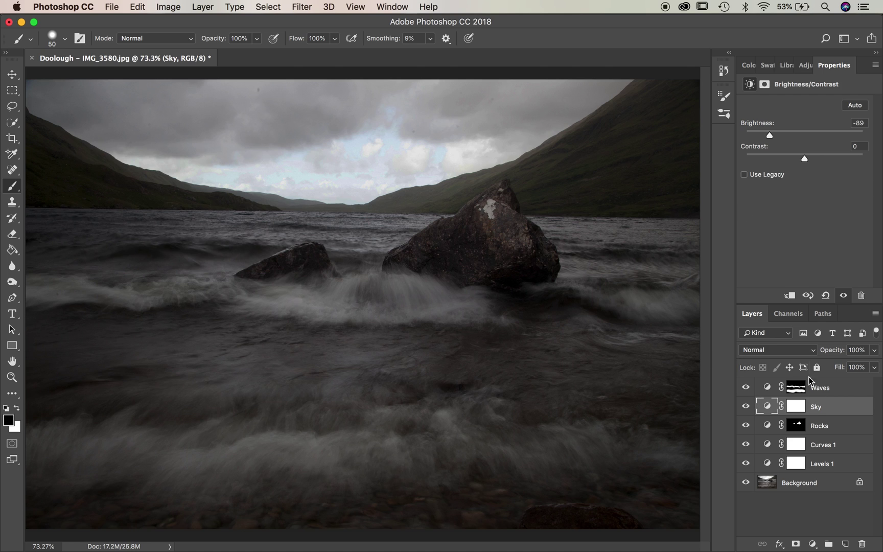
pyautogui.click(796, 407)
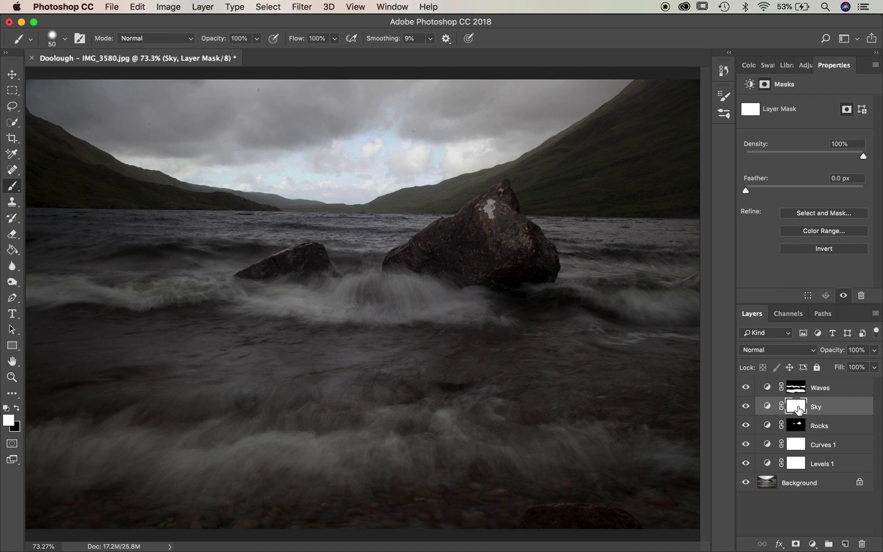
pyautogui.click(831, 250)
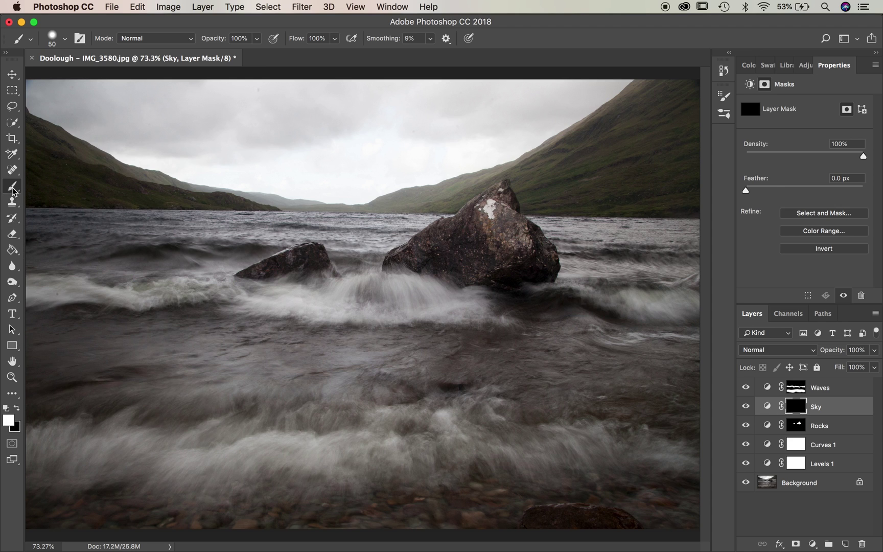
# Enlarge the brush to 200 px and paint white across the main sky area on the Sky mask.
pyautogui.press(']')
pyautogui.press(']')
pyautogui.press(']')
pyautogui.press(']')
pyautogui.press(']')
pyautogui.press(']')
pyautogui.press(']')
pyautogui.press(']')
pyautogui.press(']')
pyautogui.moveTo(290, 98)
pyautogui.mouseDown()
pyautogui.moveTo(66, 80)
pyautogui.moveTo(467, 89)
pyautogui.moveTo(276, 105)
pyautogui.moveTo(304, 115)
pyautogui.moveTo(436, 109)
pyautogui.moveTo(359, 142)
pyautogui.moveTo(279, 140)
pyautogui.moveTo(435, 121)
pyautogui.moveTo(502, 89)
pyautogui.moveTo(599, 83)
pyautogui.moveTo(522, 117)
pyautogui.moveTo(372, 152)
pyautogui.moveTo(178, 121)
pyautogui.moveTo(40, 83)
pyautogui.moveTo(114, 119)
pyautogui.moveTo(222, 149)
pyautogui.moveTo(164, 144)
pyautogui.moveTo(347, 168)
pyautogui.moveTo(275, 166)
pyautogui.moveTo(246, 163)
pyautogui.moveTo(394, 168)
pyautogui.moveTo(487, 139)
pyautogui.moveTo(605, 71)
pyautogui.moveTo(473, 132)
pyautogui.moveTo(343, 172)
pyautogui.mouseUp()
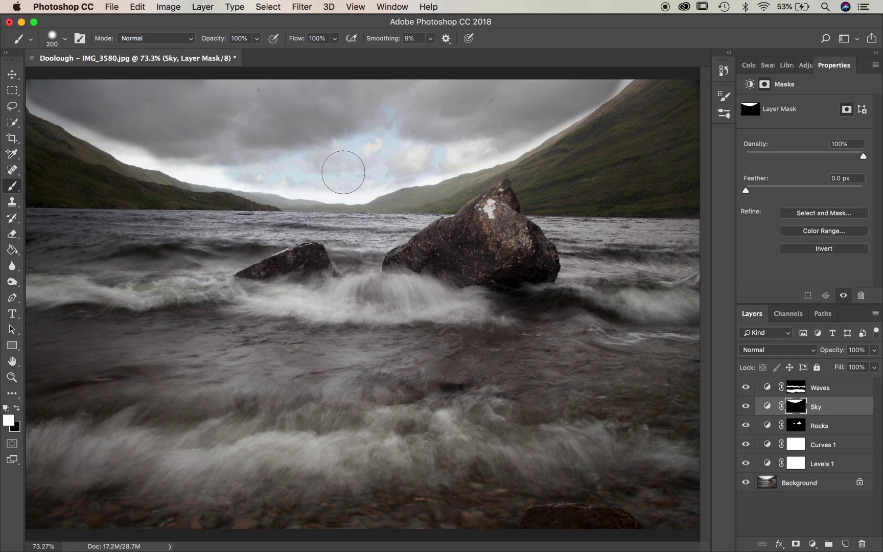
# Reduce the brush to 100 px and paint the sky closer to the ridges of both hills on the Sky mask.
pyautogui.press('[')
pyautogui.press('[')
pyautogui.press('[')
pyautogui.press('[')
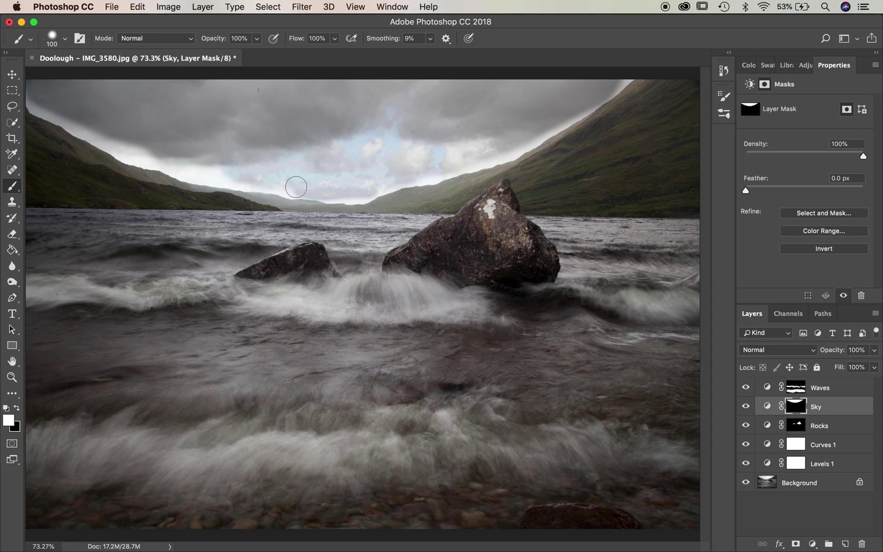
pyautogui.moveTo(257, 178)
pyautogui.mouseDown()
pyautogui.moveTo(188, 170)
pyautogui.moveTo(117, 146)
pyautogui.moveTo(30, 97)
pyautogui.moveTo(122, 149)
pyautogui.mouseUp()
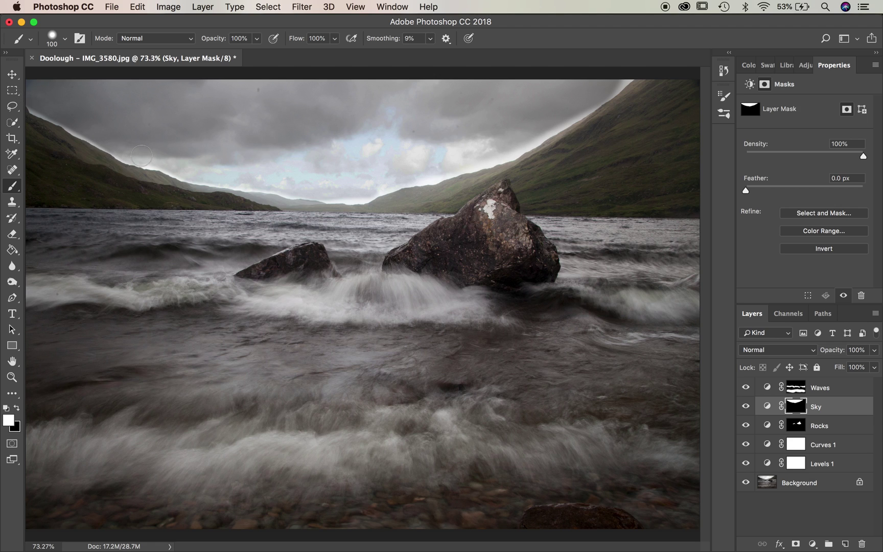
pyautogui.moveTo(179, 166)
pyautogui.mouseDown()
pyautogui.moveTo(361, 191)
pyautogui.moveTo(425, 166)
pyautogui.moveTo(435, 173)
pyautogui.mouseUp()
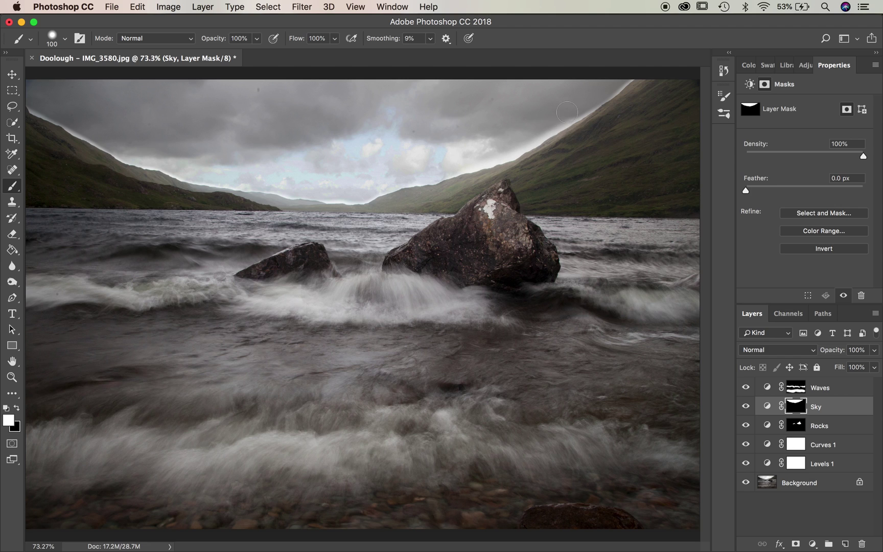
# Reduce the brush to 50 px and paint the bright sky strip along the right hill's ridge at high magnification.
pyautogui.press('[')
pyautogui.press('[')
pyautogui.press('[')
pyautogui.press('[')
pyautogui.press('[')
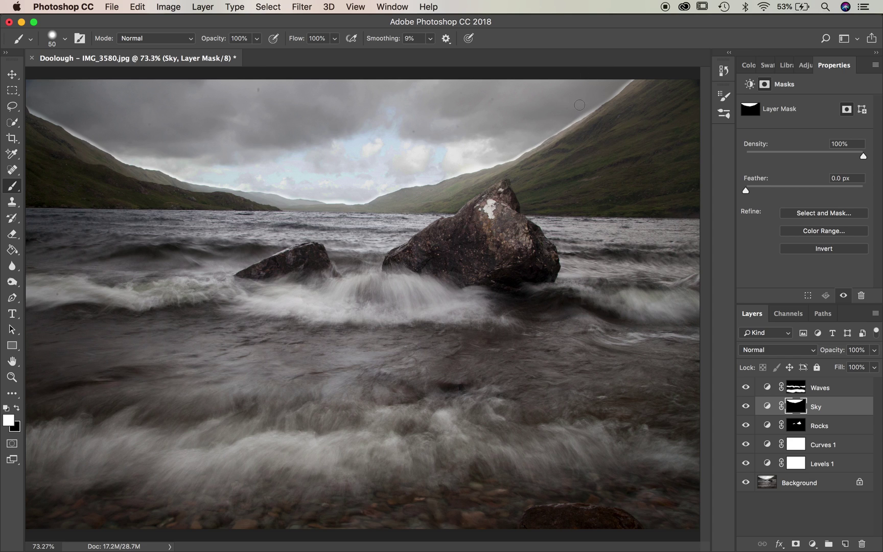
pyautogui.press('super+equal')
pyautogui.press('super+equal')
pyautogui.press('super+equal')
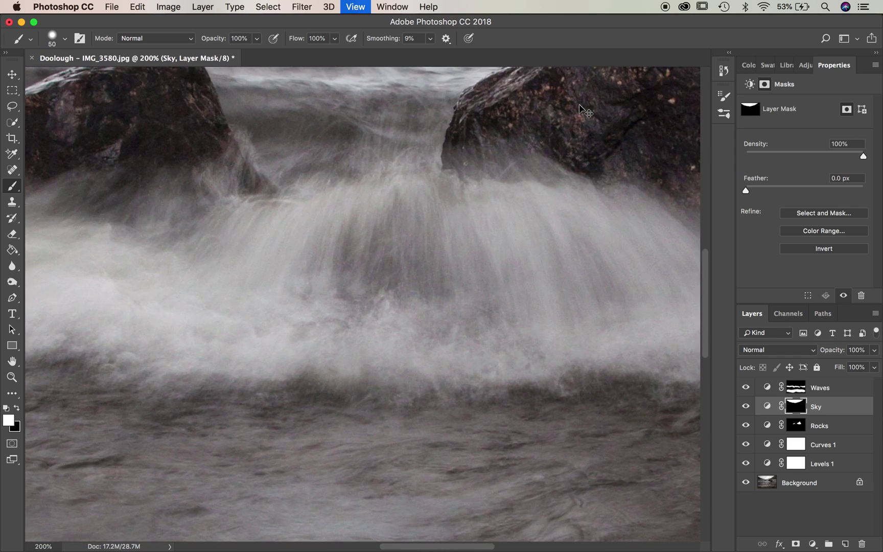
pyautogui.scroll(10, 579, 105)
pyautogui.hscroll(5, 579, 105)
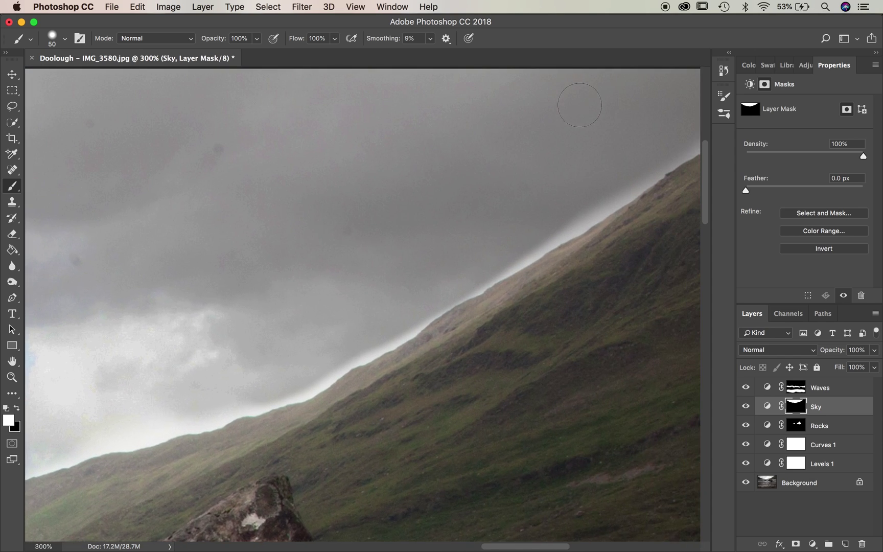
pyautogui.moveTo(589, 178)
pyautogui.mouseDown()
pyautogui.moveTo(609, 182)
pyautogui.moveTo(520, 231)
pyautogui.mouseUp()
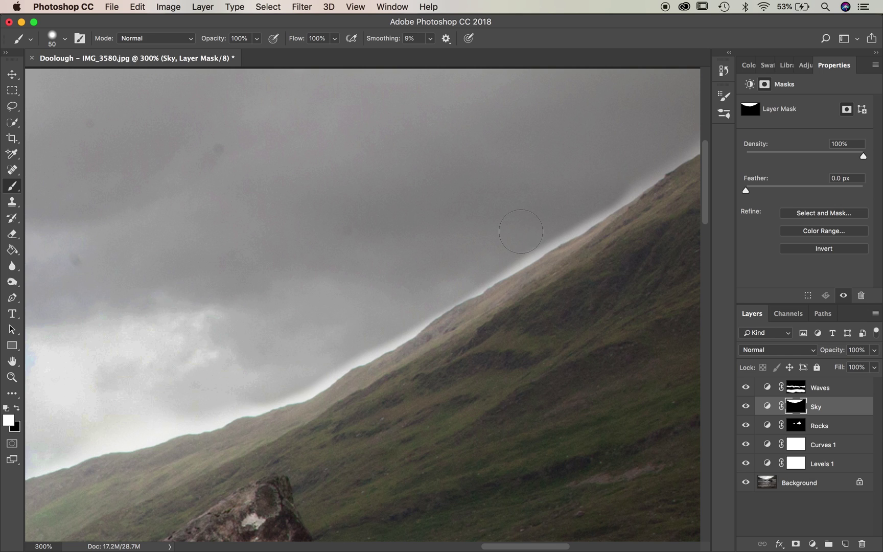
# Reduce the brush to 30 px and paint the Sky mask tighter against the right hill's ridge.
pyautogui.press('[')
pyautogui.moveTo(526, 236)
pyautogui.mouseDown()
pyautogui.moveTo(531, 245)
pyautogui.moveTo(610, 201)
pyautogui.moveTo(628, 174)
pyautogui.mouseUp()
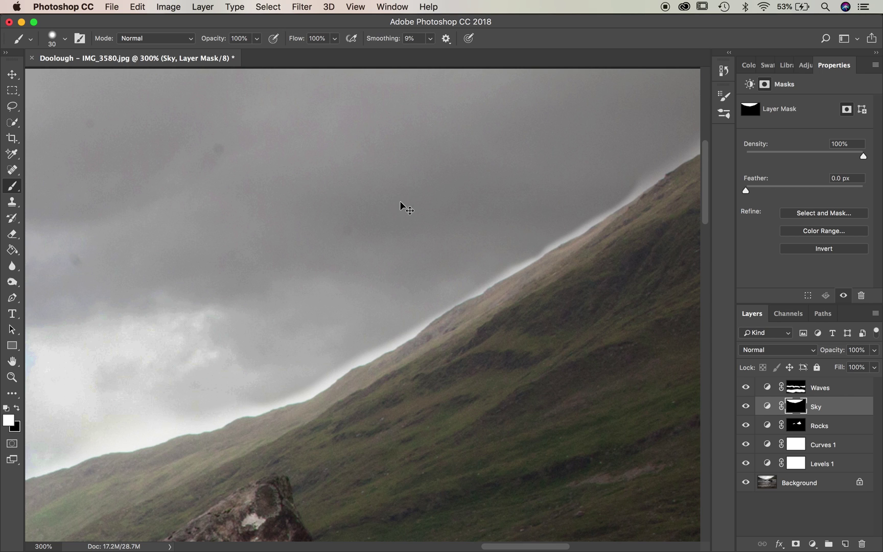
pyautogui.press('super+0')
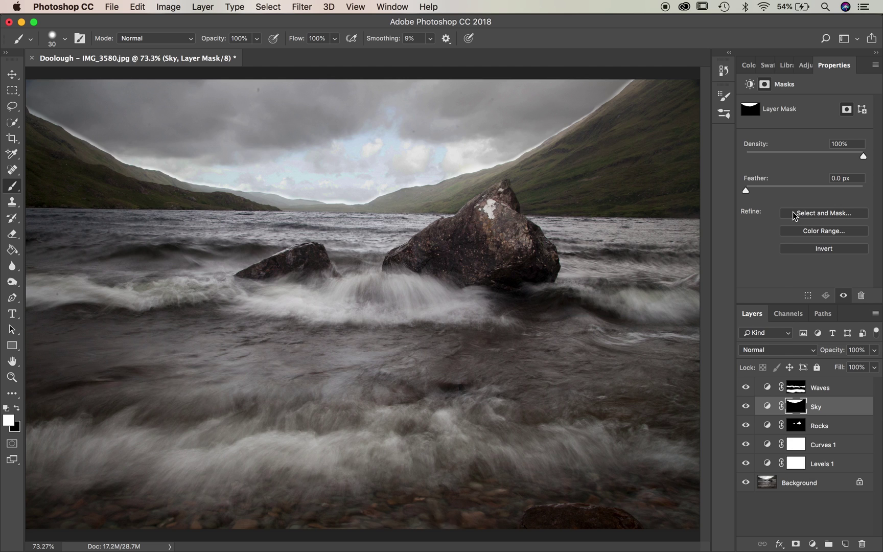
# Open Select and Mask for the Sky layer mask and review the view modes, keeping Marching Ants.
pyautogui.click(830, 212)
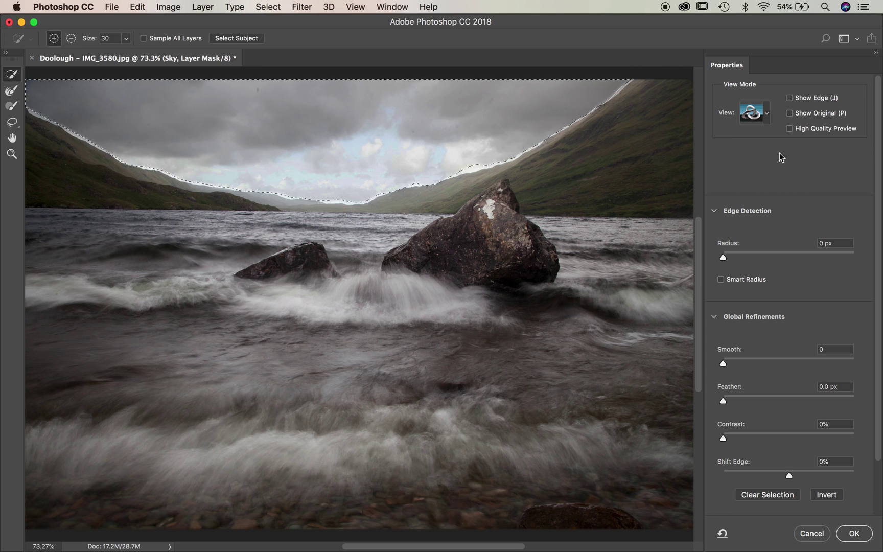
pyautogui.click(761, 115)
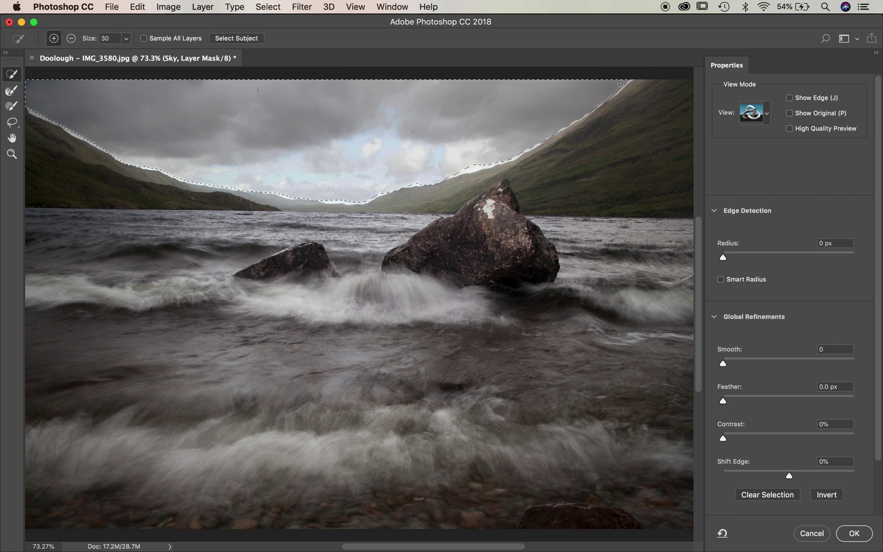
pyautogui.click(767, 113)
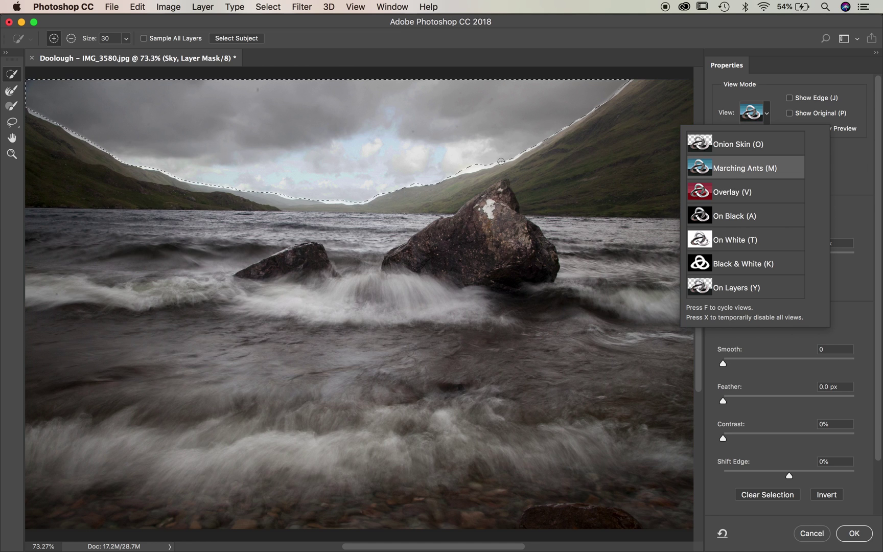
pyautogui.click(776, 91)
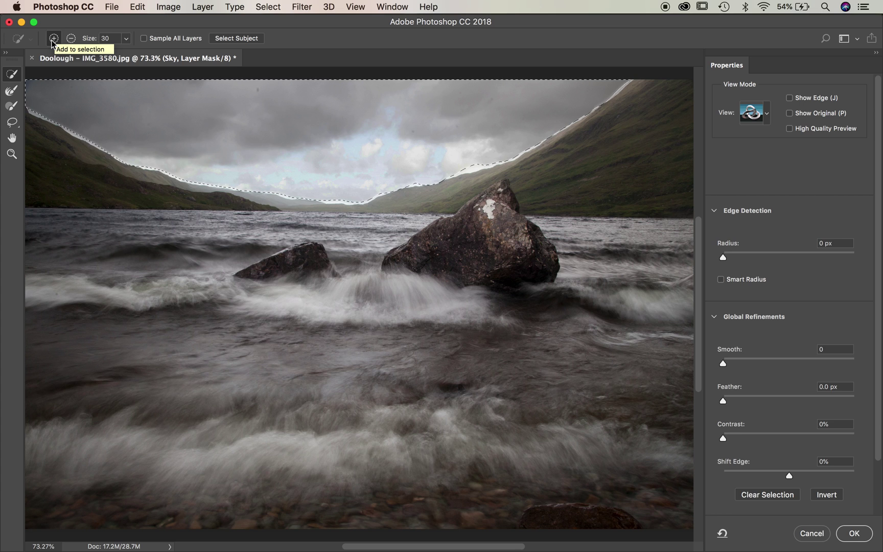
# Set the Quick Selection size to 50 and extend the sky selection down to the hill ridges.
pyautogui.press(']')
pyautogui.press(']')
pyautogui.press(']')
pyautogui.press(']')
pyautogui.press(']')
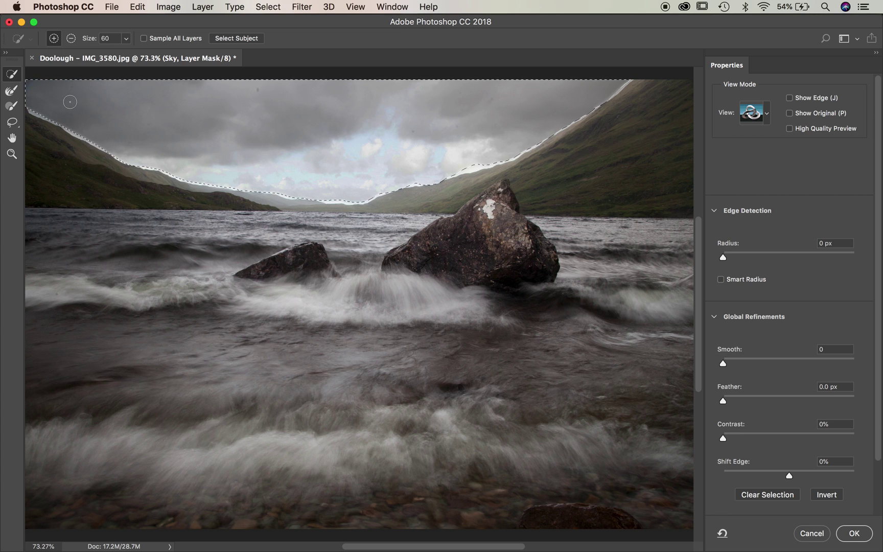
pyautogui.press('[')
pyautogui.click(158, 167)
pyautogui.click(173, 172)
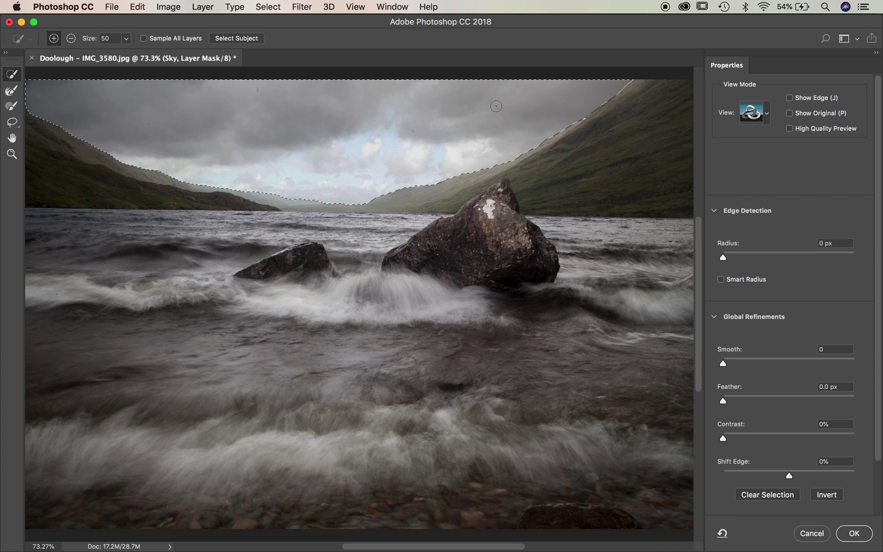
# Try brushing the selection further along the right hill's ridge, and undo that addition.
pyautogui.moveTo(542, 127); pyautogui.dragTo(584, 160)
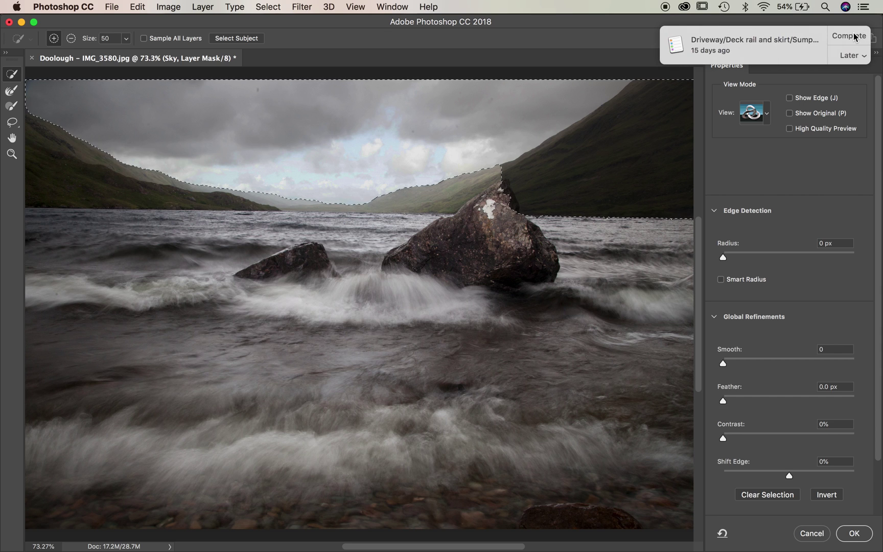
pyautogui.click(855, 36)
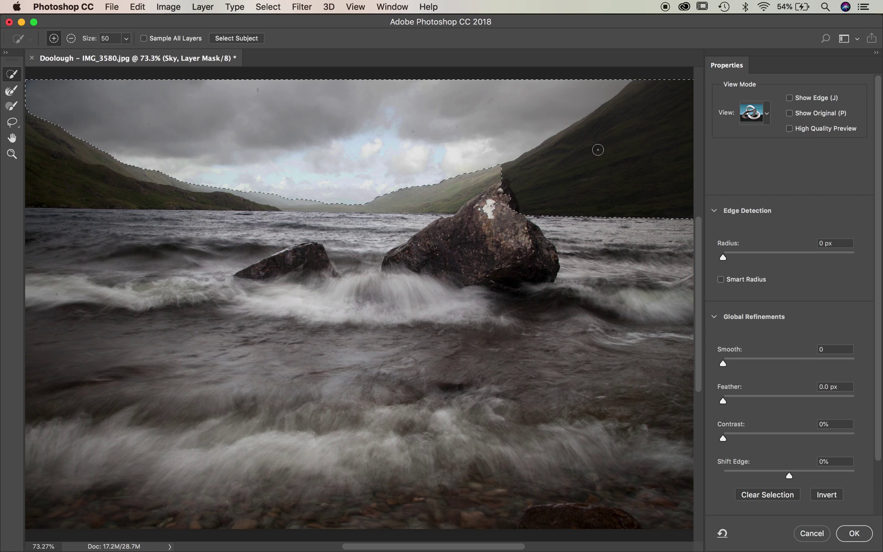
pyautogui.click(140, 7)
pyautogui.click(141, 8)
pyautogui.click(141, 7)
pyautogui.click(137, 8)
pyautogui.press('super+z')
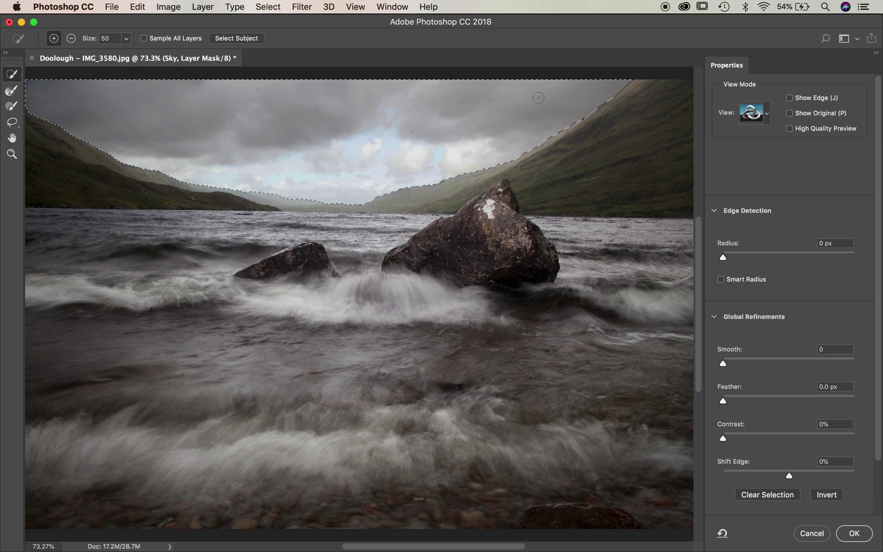
# Add the right hill to the sky selection and subtract it again back to the ridge line.
pyautogui.click(609, 139)
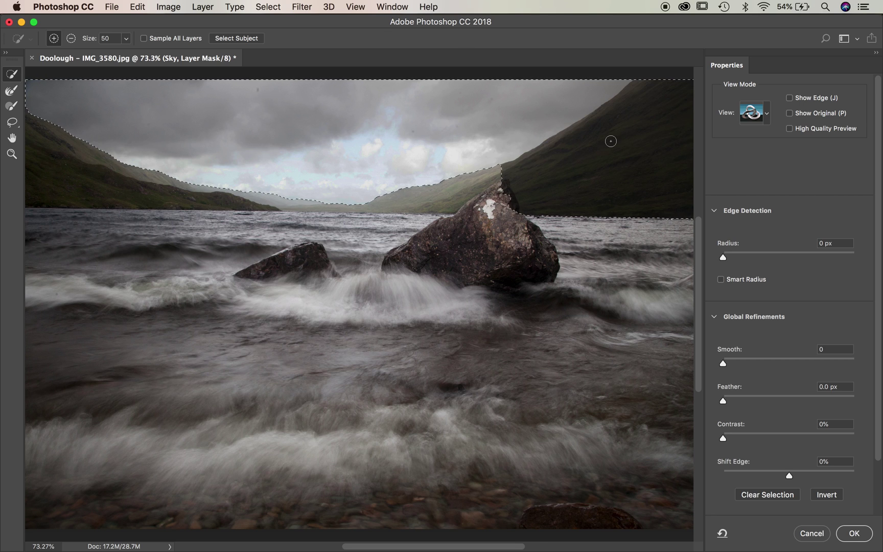
pyautogui.click(73, 38)
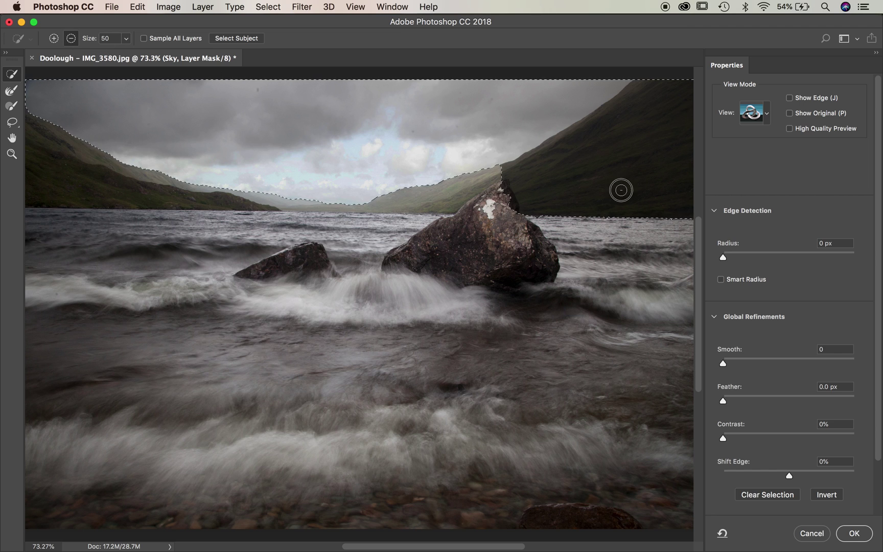
pyautogui.click(620, 191)
pyautogui.moveTo(600, 203)
pyautogui.mouseDown()
pyautogui.moveTo(618, 171)
pyautogui.moveTo(536, 208)
pyautogui.moveTo(507, 174)
pyautogui.mouseUp()
pyautogui.moveTo(603, 131)
pyautogui.mouseDown()
pyautogui.moveTo(593, 122)
pyautogui.moveTo(608, 139)
pyautogui.moveTo(571, 129)
pyautogui.moveTo(582, 124)
pyautogui.mouseUp()
pyautogui.click(590, 120)
pyautogui.moveTo(503, 170)
pyautogui.mouseDown()
pyautogui.moveTo(540, 160)
pyautogui.moveTo(582, 130)
pyautogui.mouseUp()
pyautogui.click(582, 125)
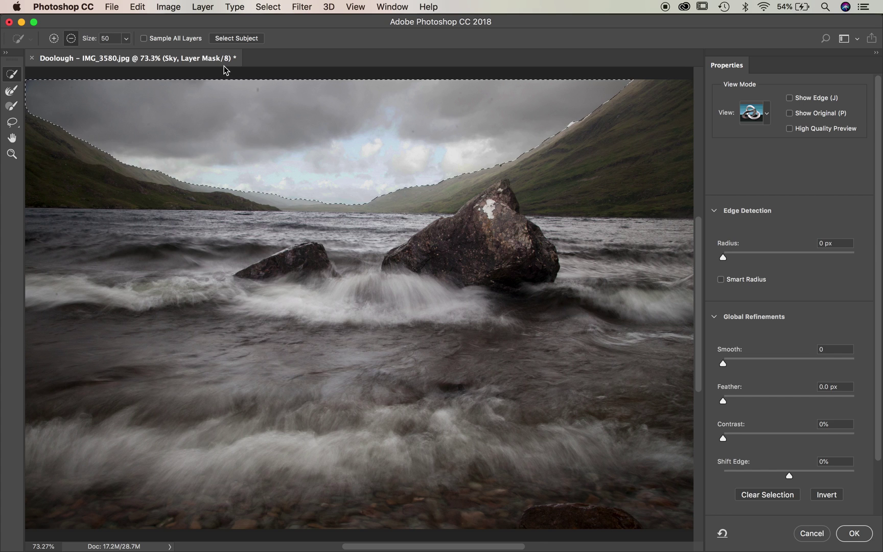
# Refine the sky selection's edge along the right hill's ridge, reducing the Quick Selection size to 25.
pyautogui.click(53, 39)
pyautogui.moveTo(568, 118)
pyautogui.mouseDown()
pyautogui.moveTo(611, 91)
pyautogui.moveTo(576, 110)
pyautogui.mouseUp()
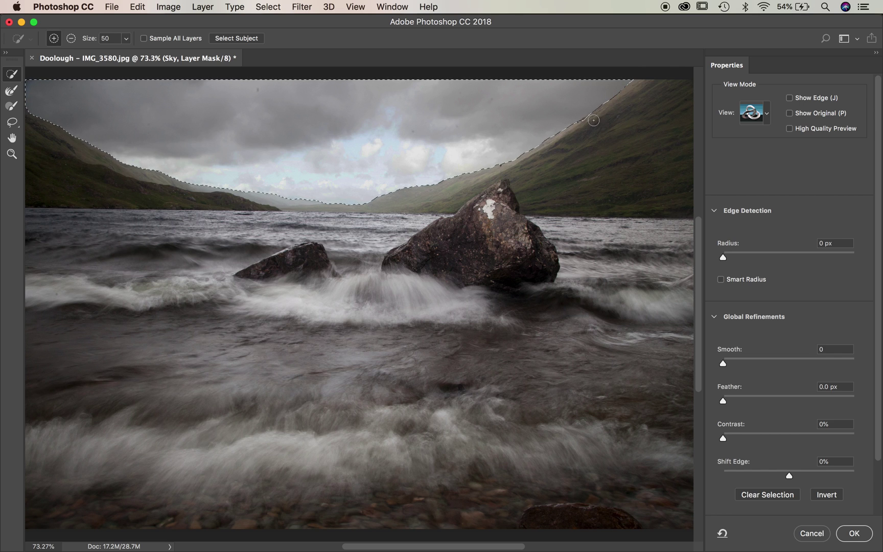
pyautogui.press('super+equal')
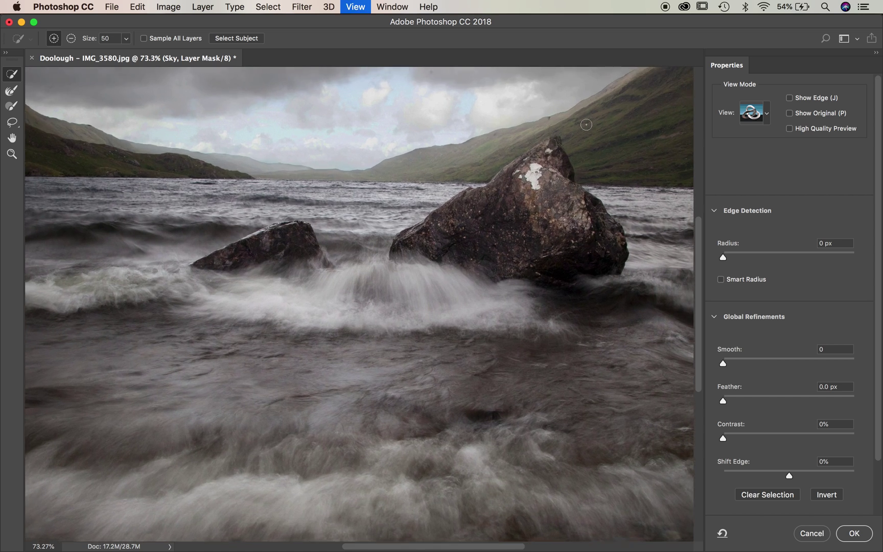
pyautogui.press('super+equal')
pyautogui.scroll(10, 586, 124)
pyautogui.hscroll(5, 586, 124)
pyautogui.scroll(3, 586, 124)
pyautogui.hscroll(5, 586, 124)
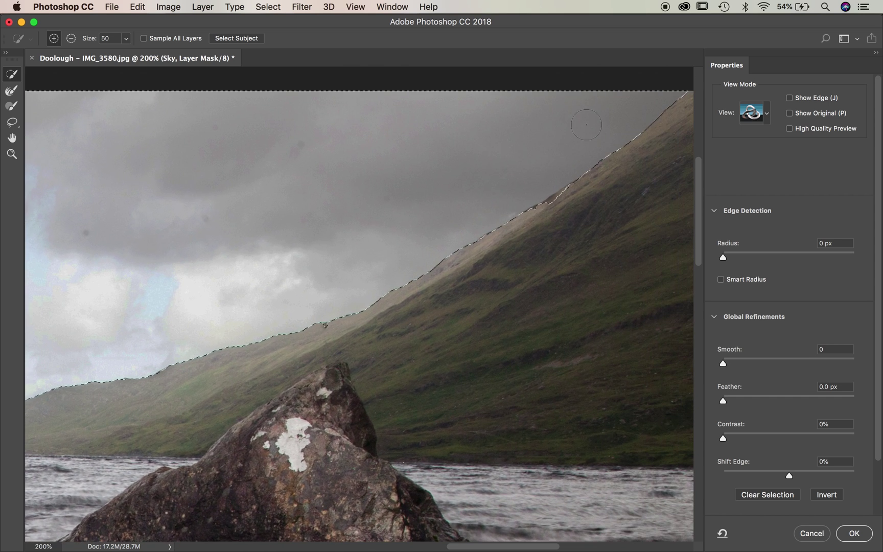
pyautogui.press('[')
pyautogui.press('[')
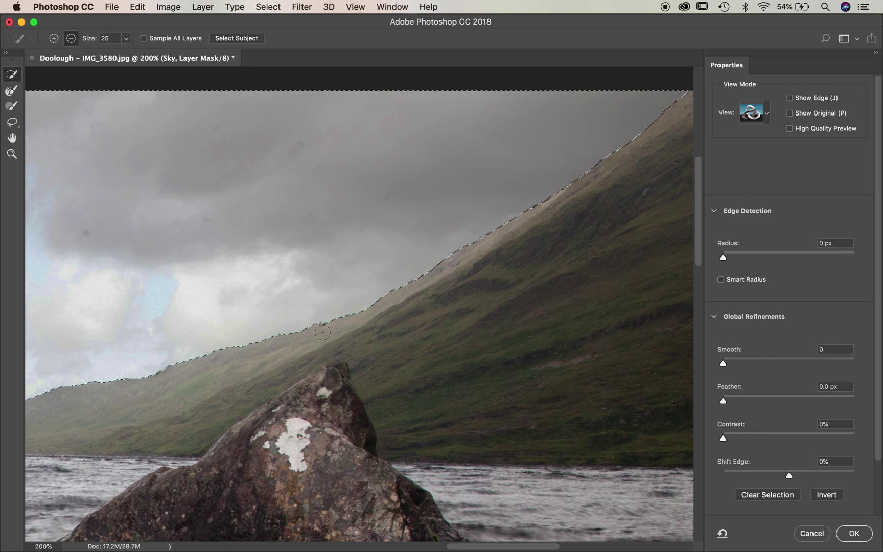
# Examine the sky selection's edge along the distant valley and the left hill's ridge.
pyautogui.hscroll(-10, 292, 338)
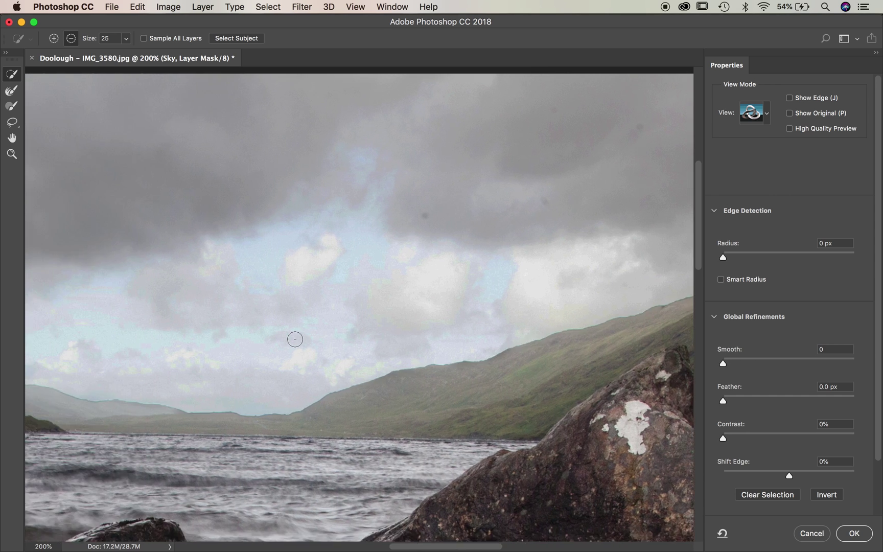
pyautogui.hscroll(-10, 295, 338)
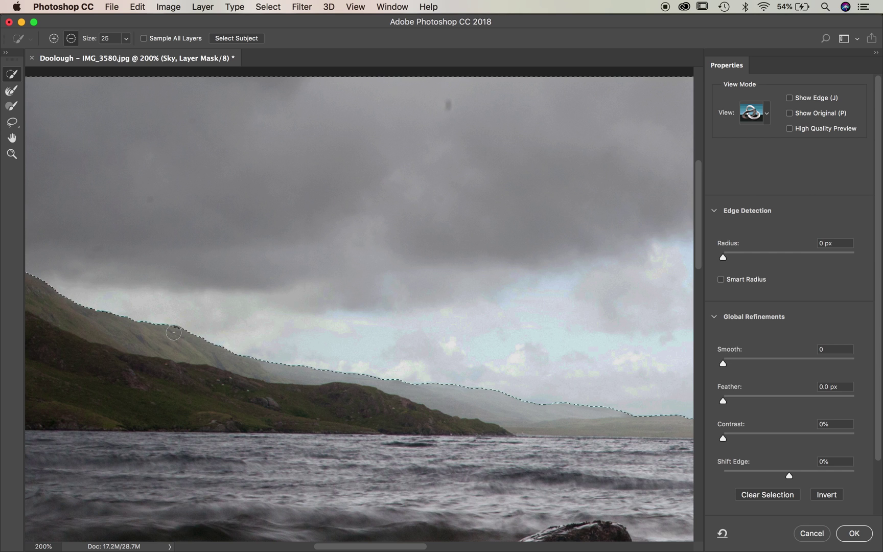
pyautogui.hscroll(-10, 147, 329)
pyautogui.scroll(3, 147, 329)
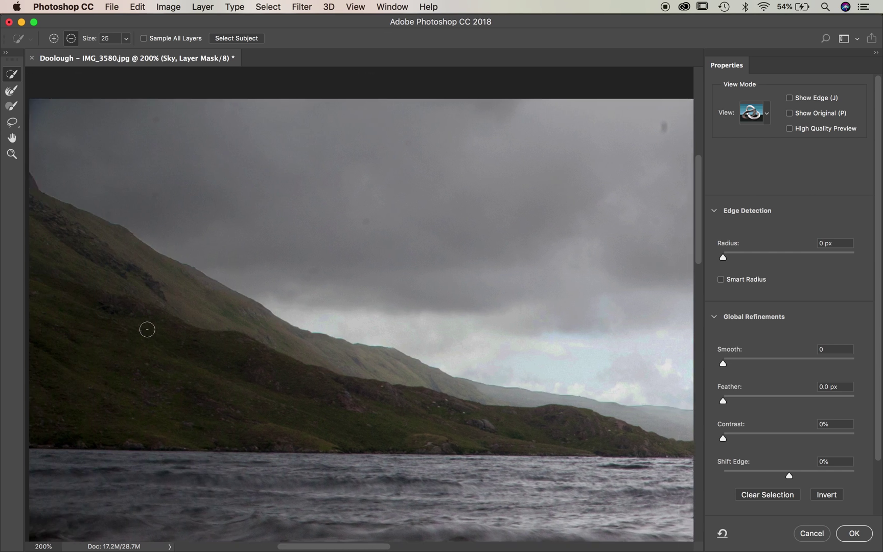
pyautogui.hscroll(5, 147, 329)
pyautogui.scroll(2, 147, 329)
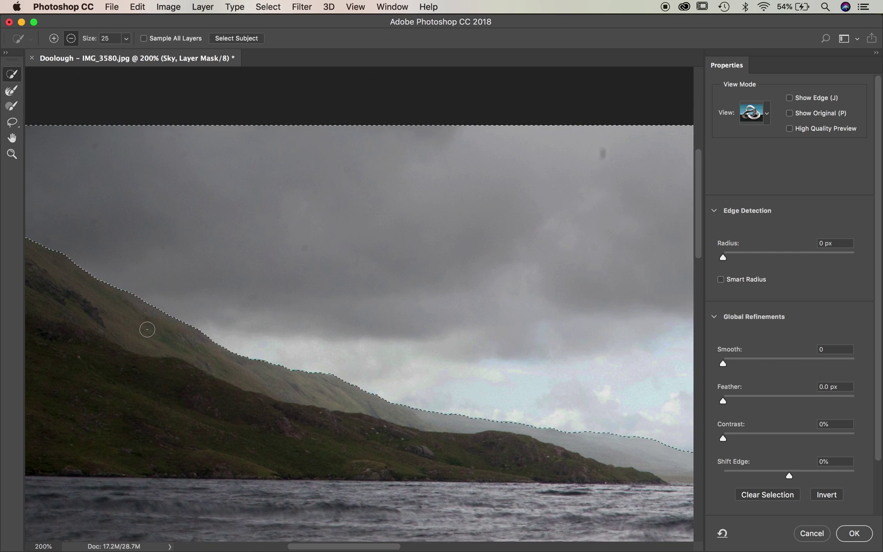
pyautogui.hscroll(5, 147, 329)
pyautogui.scroll(-2, 147, 329)
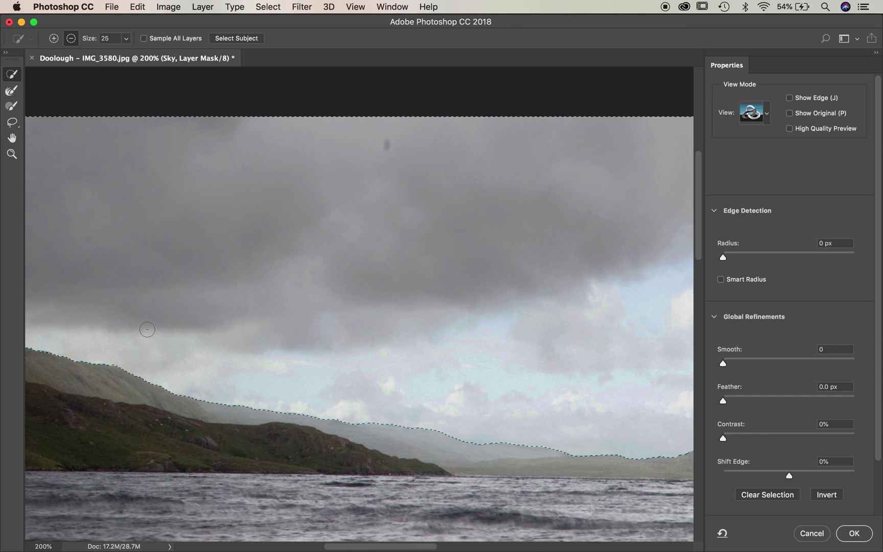
pyautogui.press('super+0')
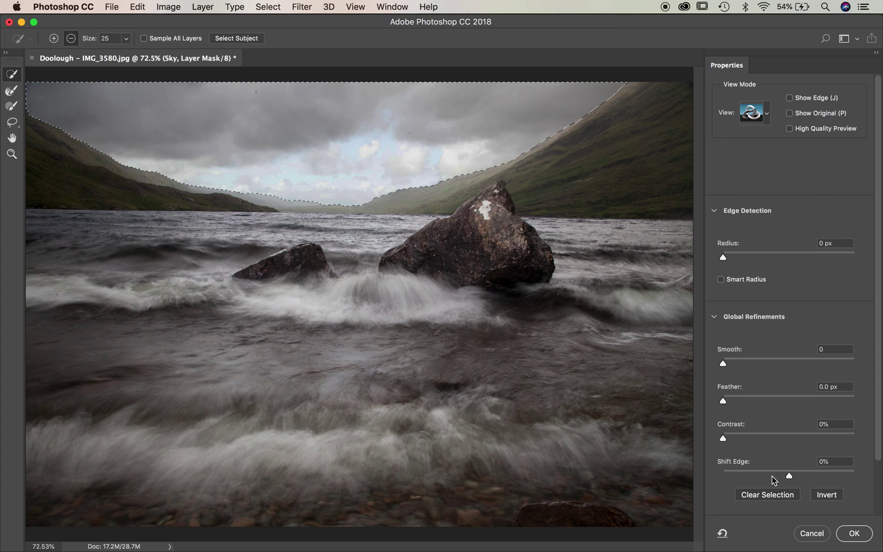
# Try a Shift Edge of +65% and -99% on the sky selection, and reset it to 0%.
pyautogui.moveTo(817, 473); pyautogui.dragTo(831, 474)
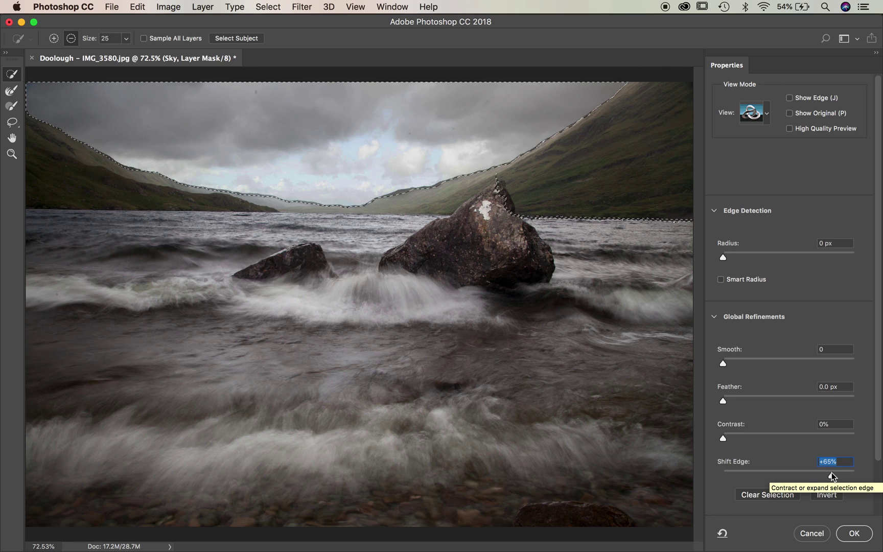
pyautogui.moveTo(742, 475); pyautogui.dragTo(724, 474)
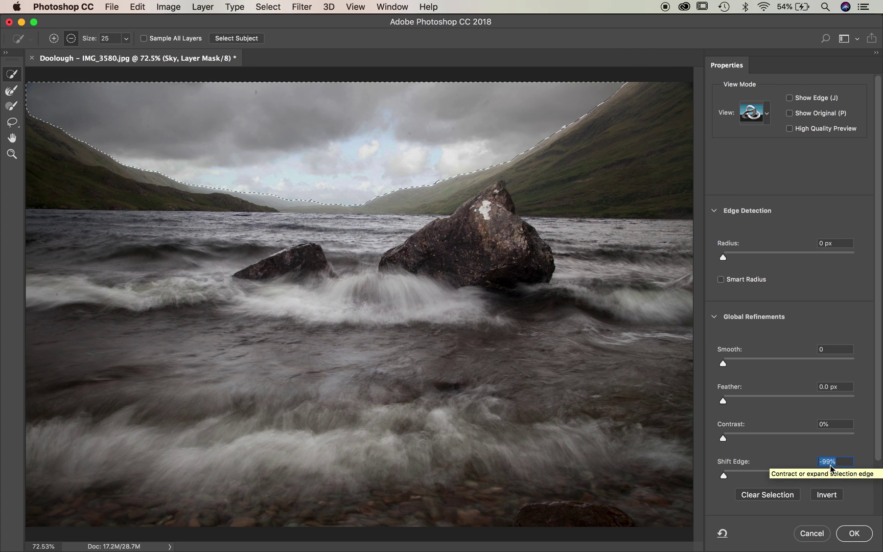
pyautogui.write('0')
pyautogui.press('Return')
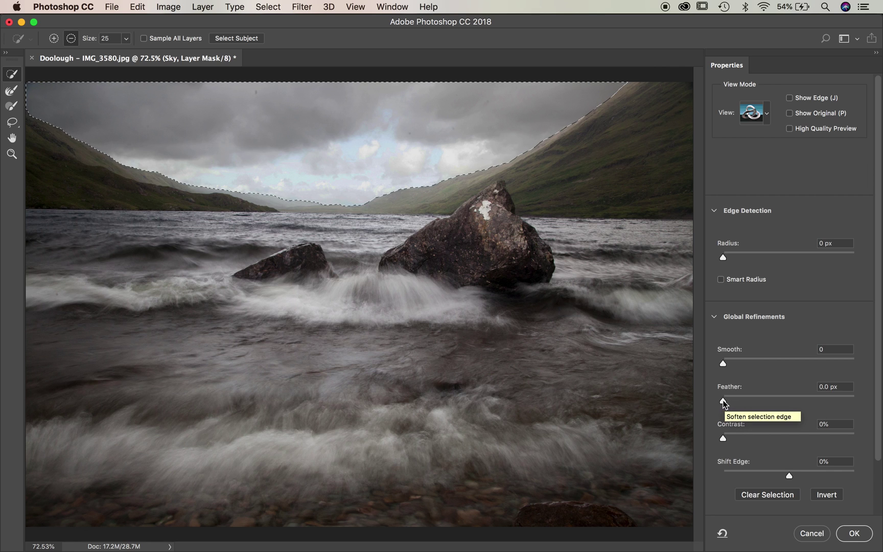
# Feather the sky selection by 1.5 px, apply it to the mask, and compare the photo with the Sky layer hidden and shown.
pyautogui.moveTo(722, 402); pyautogui.dragTo(734, 402)
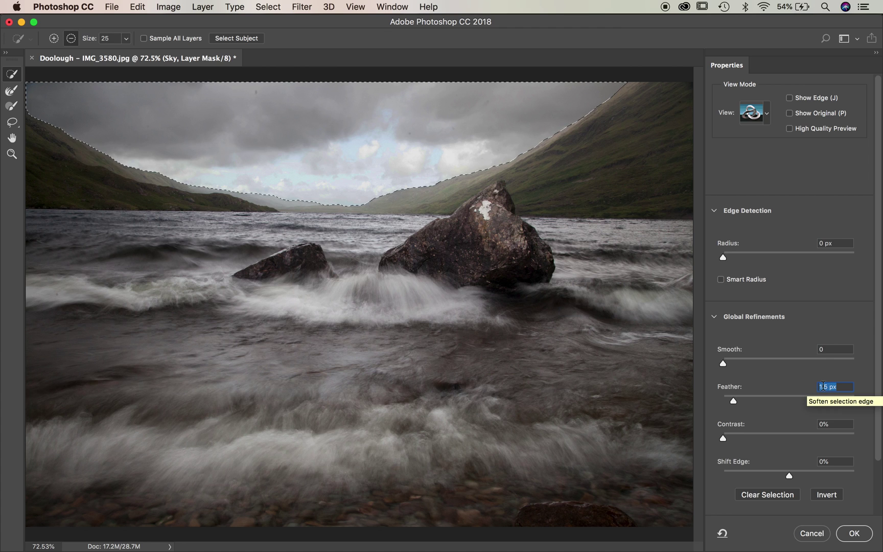
pyautogui.click(856, 536)
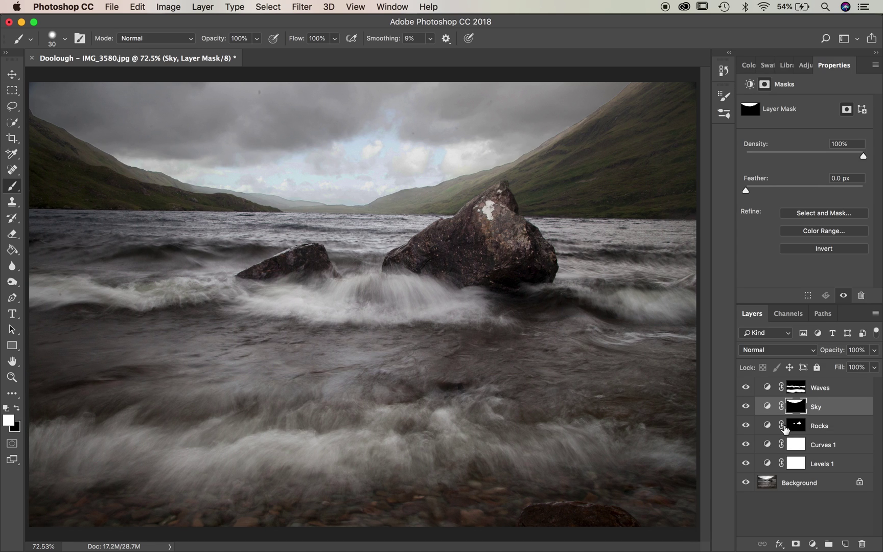
pyautogui.click(745, 406)
pyautogui.click(746, 406)
pyautogui.click(745, 406)
pyautogui.click(745, 406)
# Inspect the feathered Sky mask edge closely along the valley and the left hill's ridge.
pyautogui.press('super+plus')
pyautogui.press('super+plus')
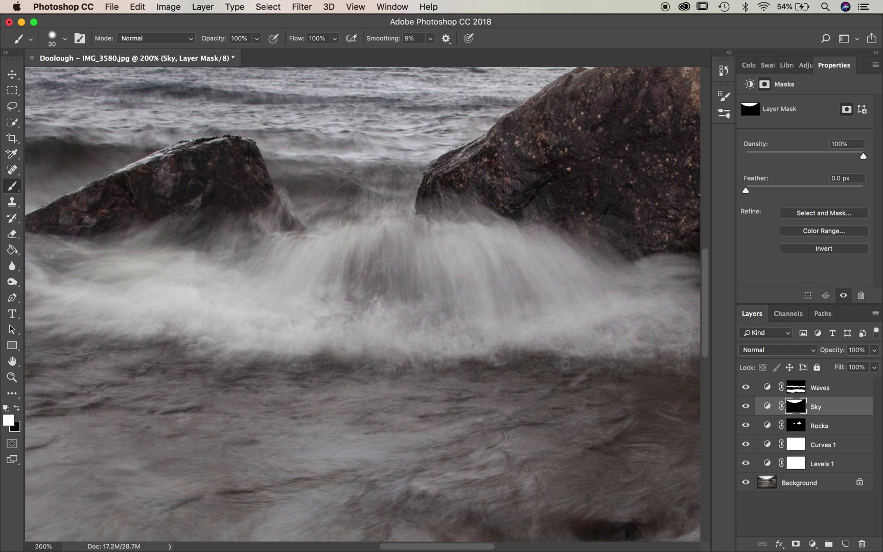
pyautogui.scroll(10, 474, 161)
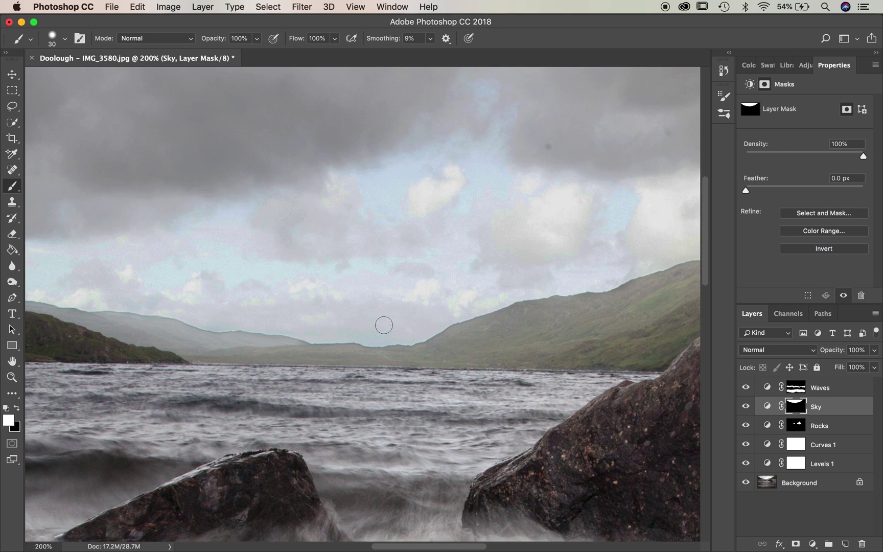
pyautogui.hscroll(-3, 183, 323)
pyautogui.rightClick(191, 326)
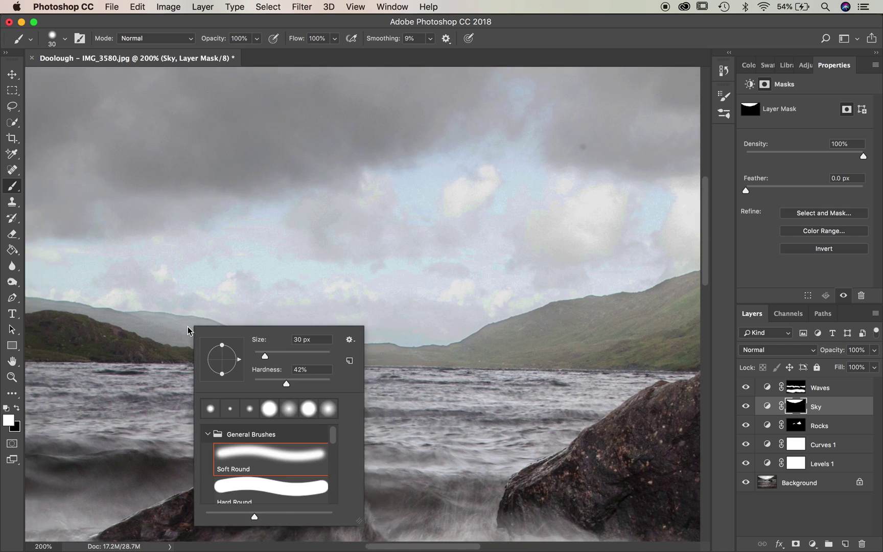
pyautogui.press('Return')
pyautogui.scroll(3, 175, 310)
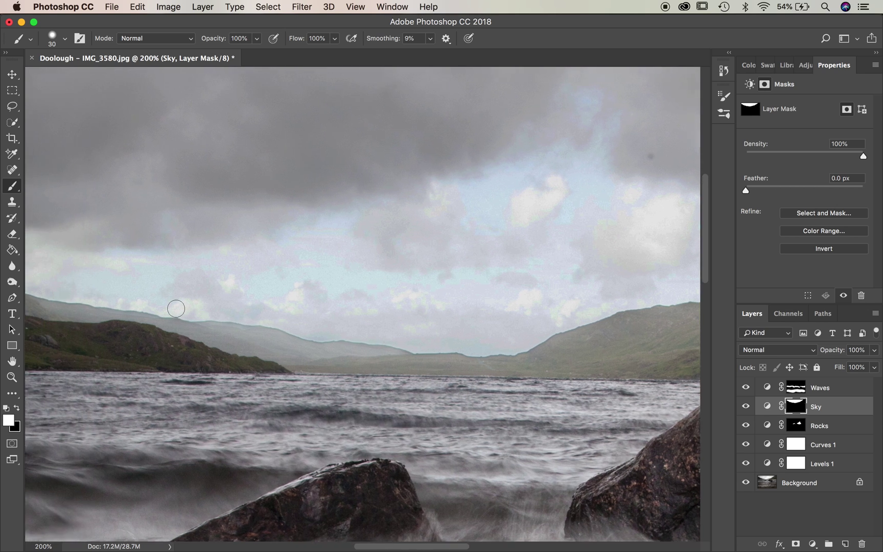
pyautogui.hscroll(-5, 175, 308)
pyautogui.scroll(3, 176, 308)
pyautogui.hscroll(-6, 175, 308)
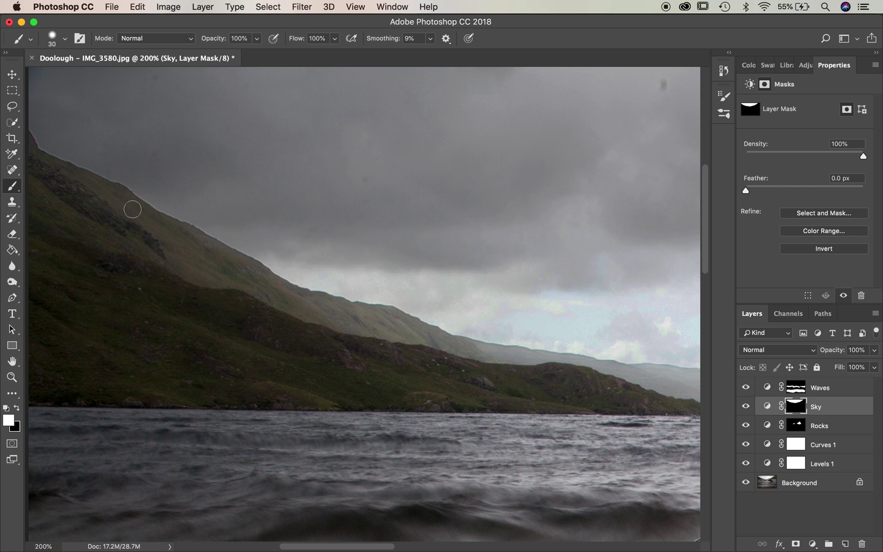
pyautogui.hscroll(10, 301, 242)
pyautogui.scroll(-2, 300, 242)
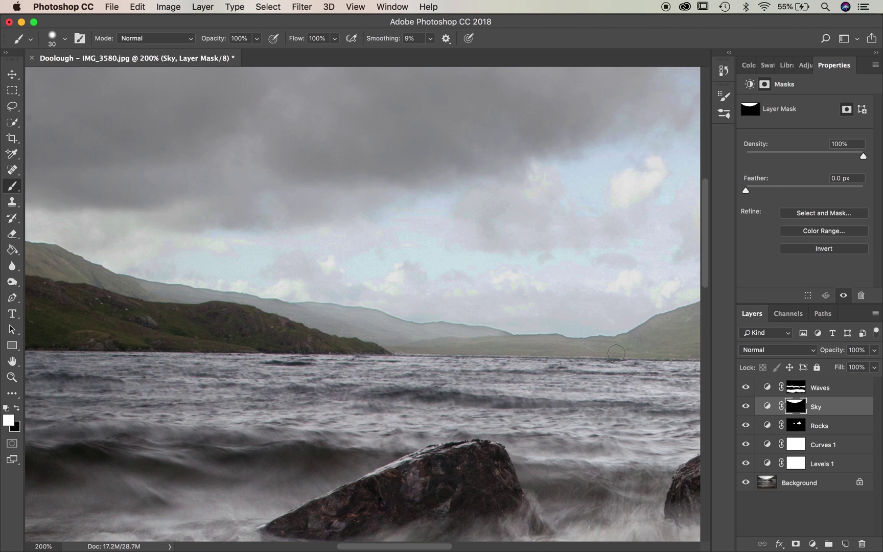
pyautogui.hscroll(5, 615, 352)
pyautogui.press('super+0')
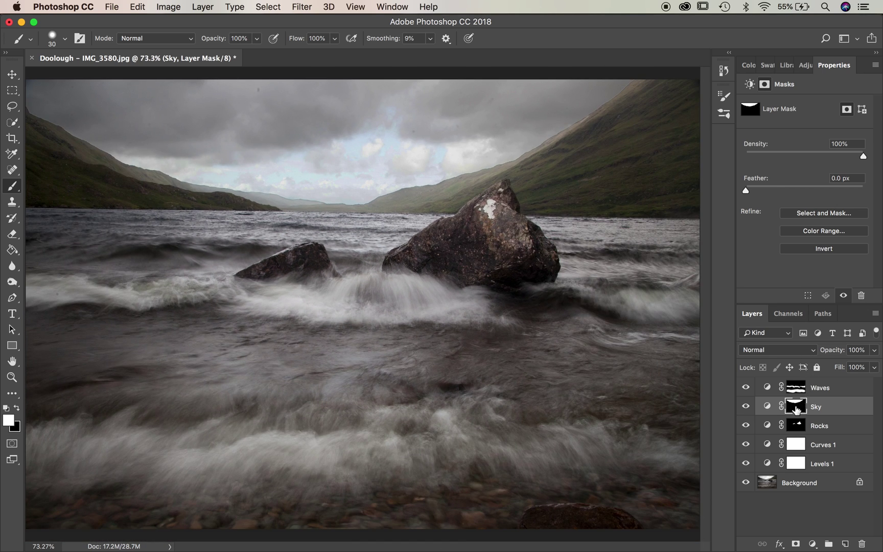
# Try a 3.8 px feather on the Sky mask with Select and Mask, and undo it.
pyautogui.click(803, 214)
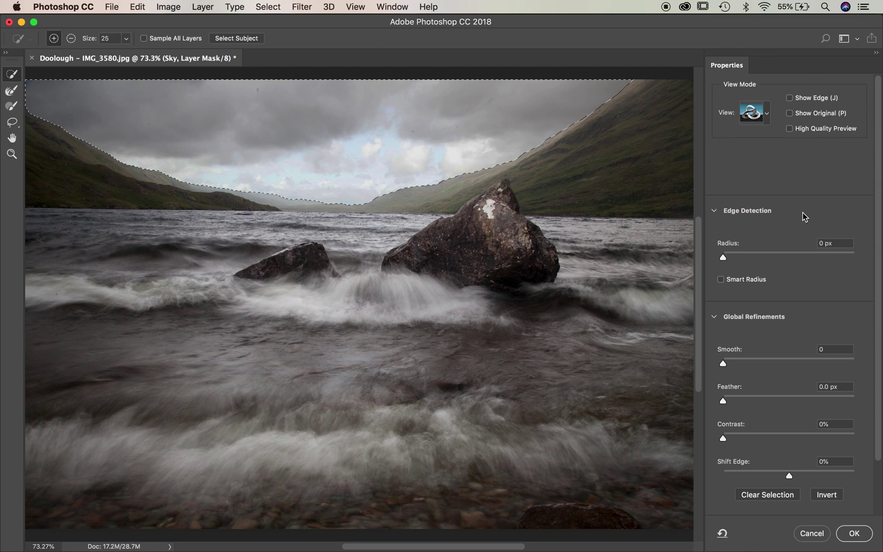
pyautogui.click(736, 399)
pyautogui.moveTo(735, 398); pyautogui.dragTo(752, 399)
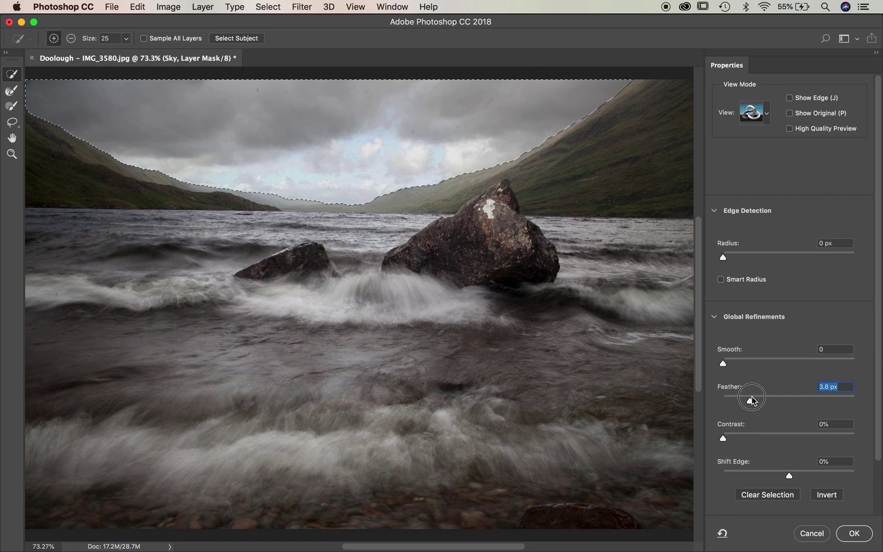
pyautogui.click(857, 537)
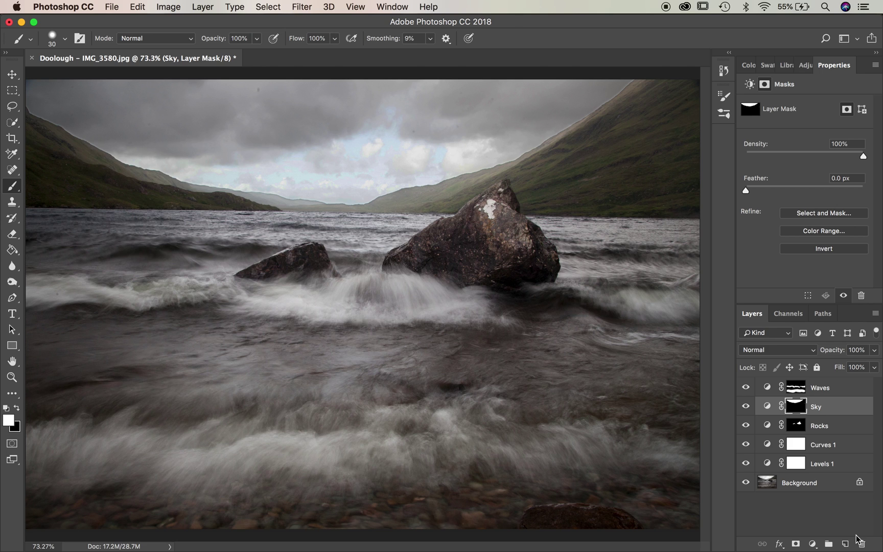
pyautogui.click(138, 9)
pyautogui.click(138, 8)
pyautogui.press('super+z')
# Set the Sky adjustment's Brightness to about -84 after testing lighter and darker values, and compare the photo with the layer hidden and shown.
pyautogui.click(766, 407)
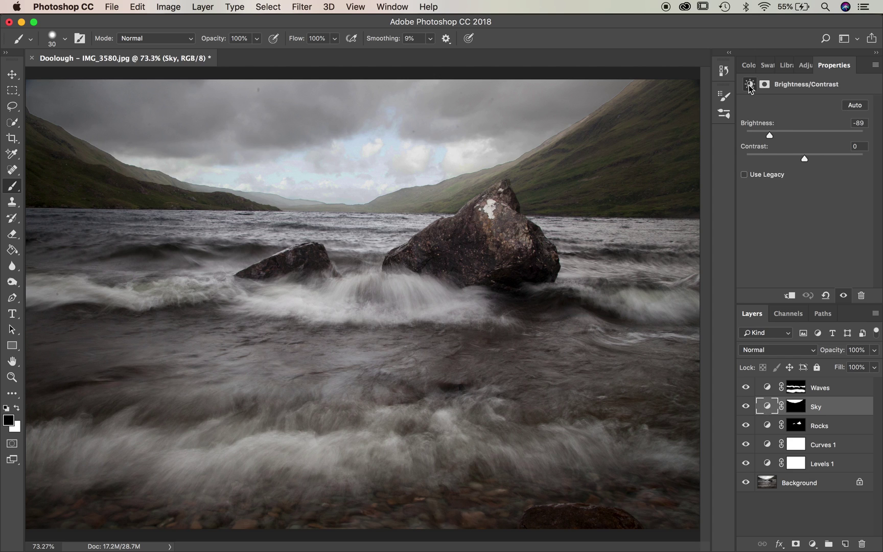
pyautogui.moveTo(770, 137); pyautogui.dragTo(777, 139)
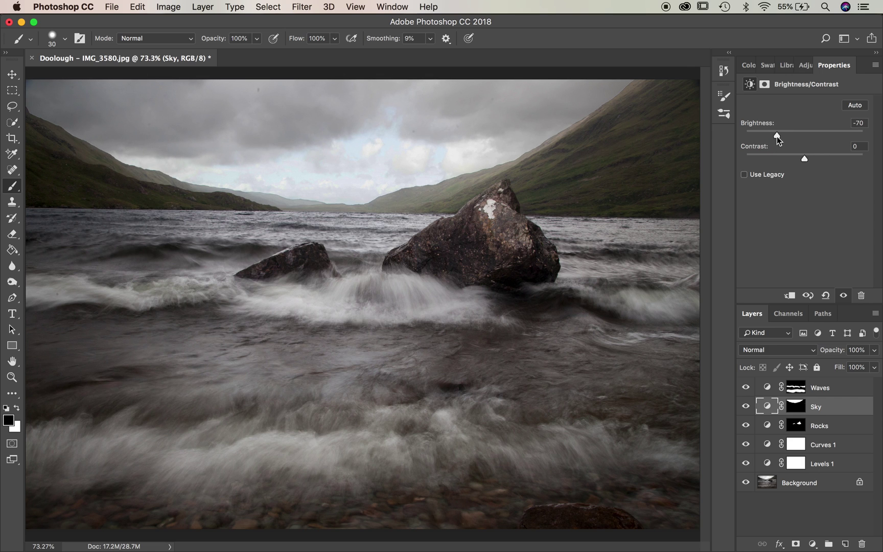
pyautogui.moveTo(777, 136); pyautogui.dragTo(753, 133)
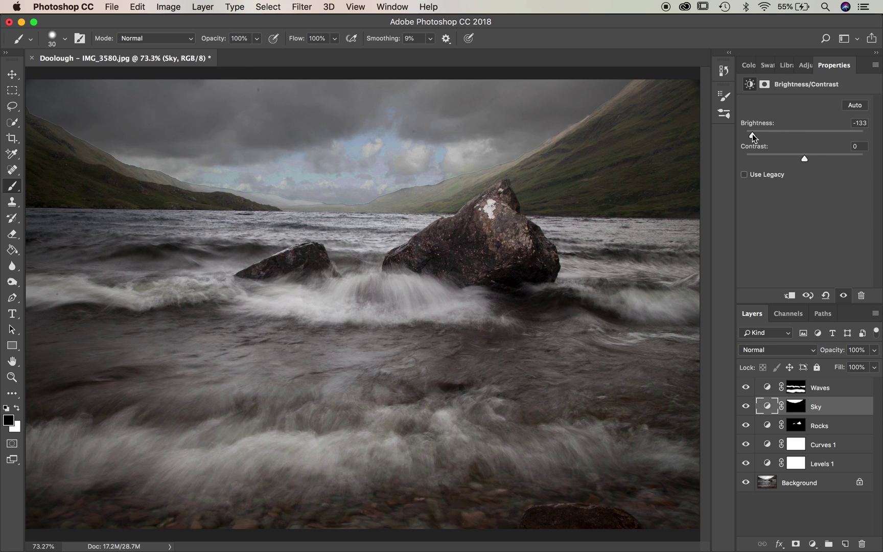
pyautogui.moveTo(752, 134); pyautogui.dragTo(784, 138)
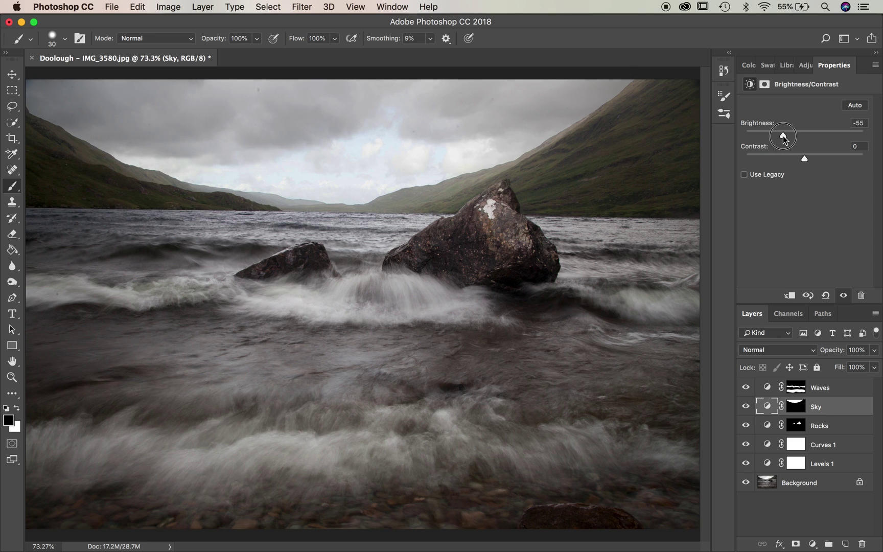
pyautogui.moveTo(784, 138)
pyautogui.mouseDown()
pyautogui.moveTo(762, 137)
pyautogui.moveTo(771, 137)
pyautogui.mouseUp()
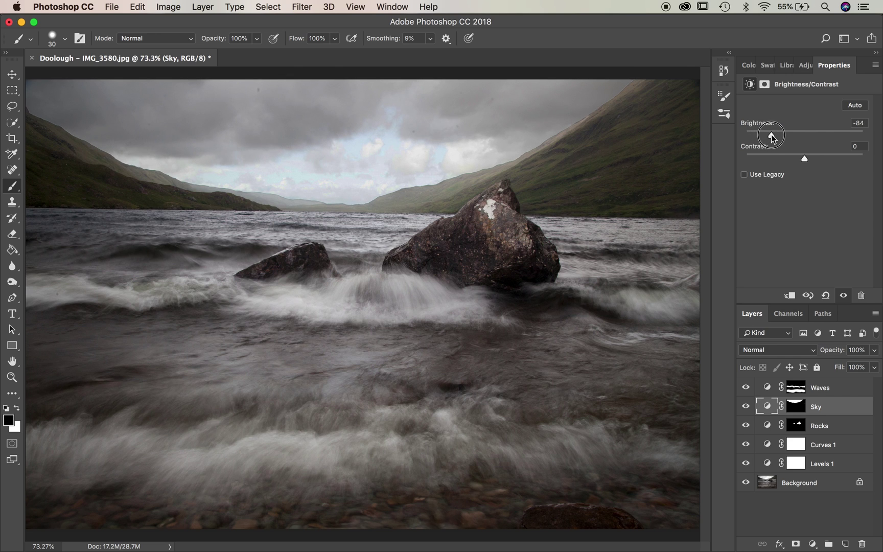
pyautogui.moveTo(772, 137); pyautogui.dragTo(773, 138)
pyautogui.click(745, 407)
pyautogui.click(745, 407)
# Group the Waves, Sky and Rocks adjustment layers together.
pyautogui.click(839, 390)
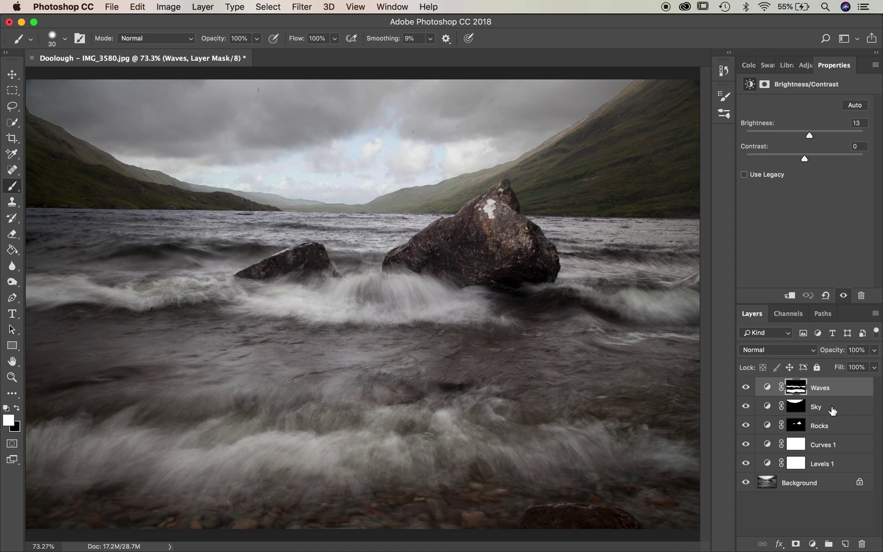
pyautogui.keyDown('shift'); pyautogui.click(832, 410); pyautogui.keyUp('shift')
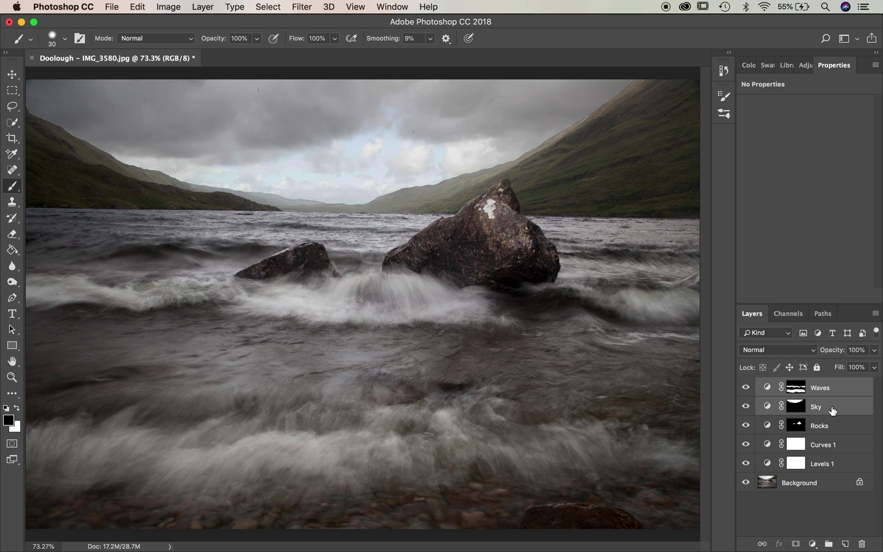
pyautogui.keyDown('shift'); pyautogui.click(836, 428); pyautogui.keyUp('shift')
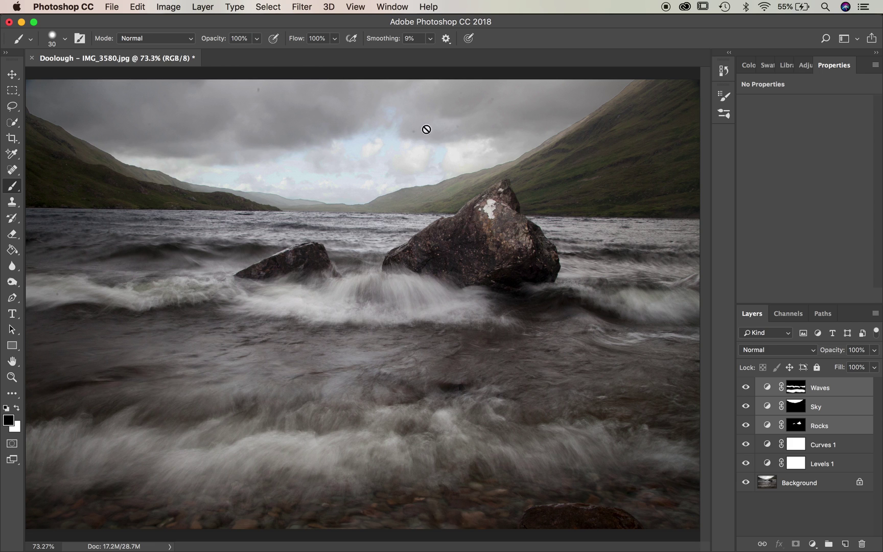
pyautogui.click(202, 8)
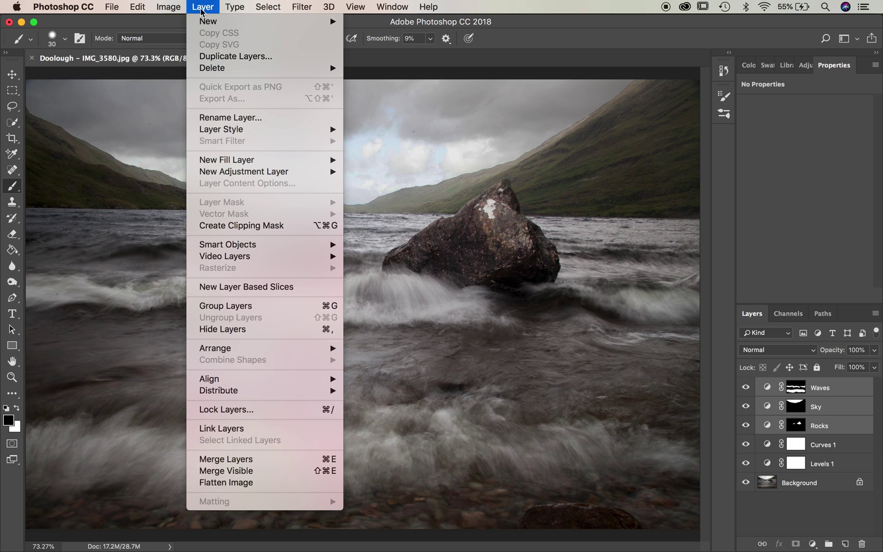
pyautogui.click(256, 305)
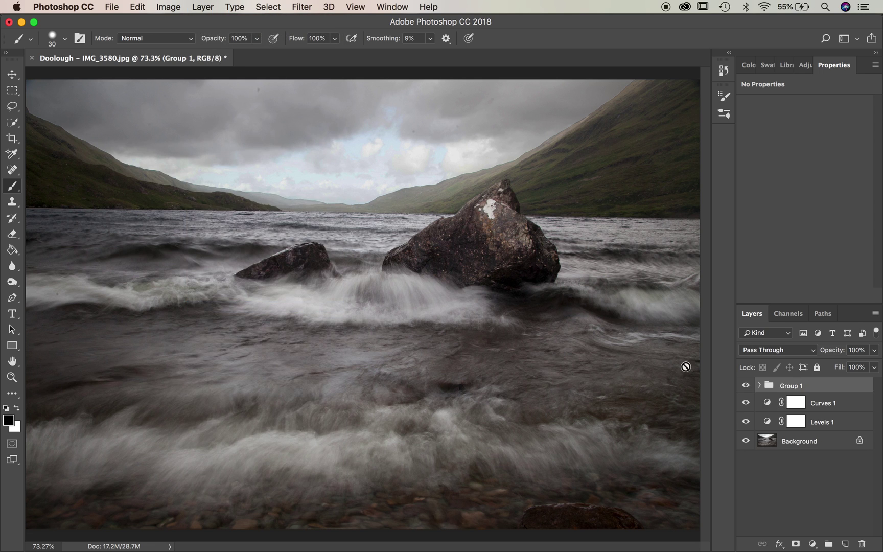
# Compare the photo with the group of Waves, Sky and Rocks adjustments repeatedly hidden and shown.
pyautogui.click(746, 385)
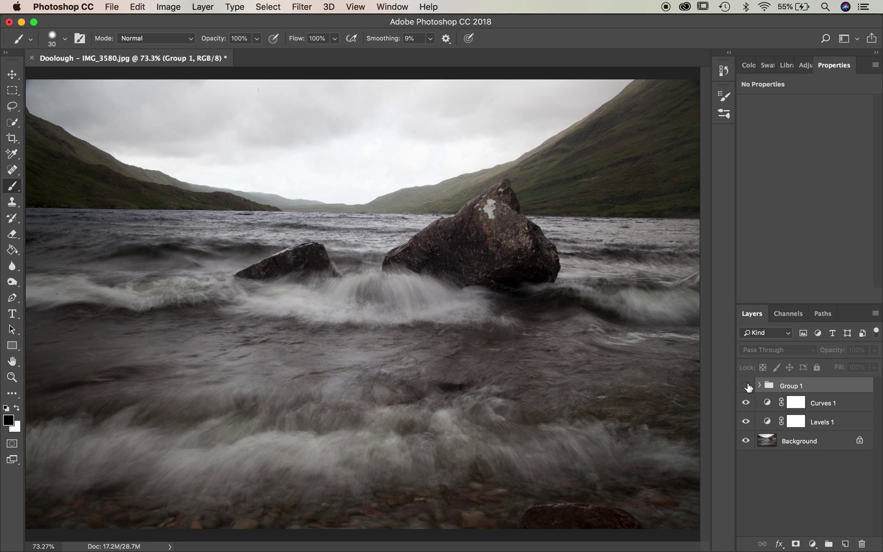
pyautogui.click(745, 385)
pyautogui.click(746, 385)
pyautogui.click(746, 385)
pyautogui.click(746, 385)
pyautogui.click(746, 385)
pyautogui.click(745, 385)
pyautogui.click(746, 385)
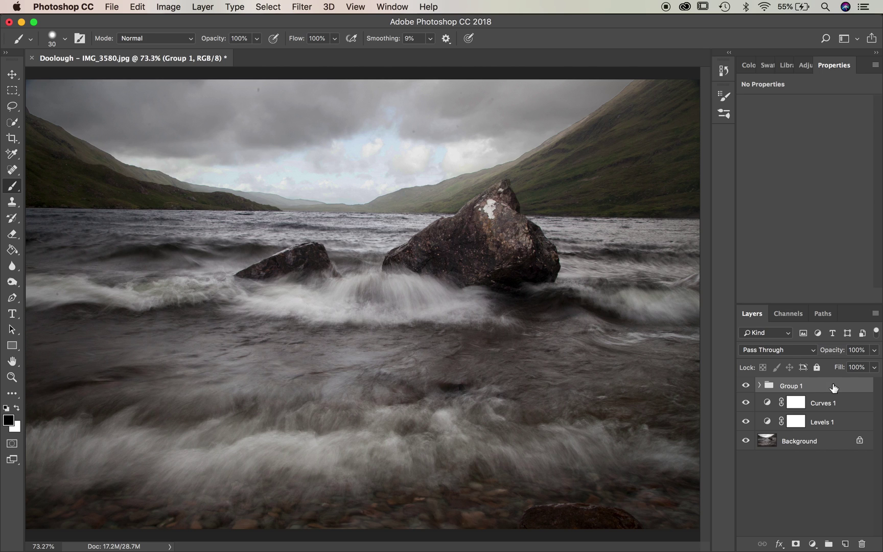
# Group the existing layer group with the Curves 1 and Levels 1 layers, and compare the photo with the new group hidden and shown.
pyautogui.keyDown('shift'); pyautogui.click(833, 403); pyautogui.keyUp('shift')
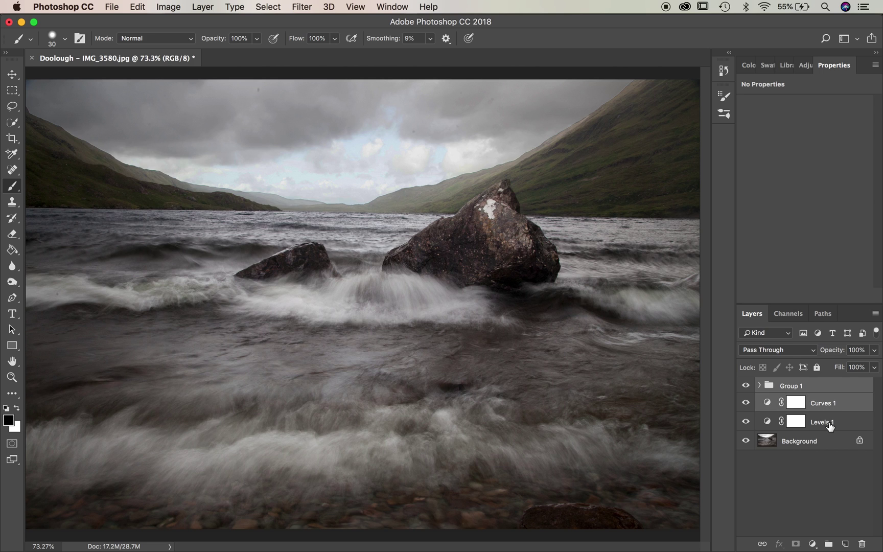
pyautogui.keyDown('shift'); pyautogui.click(830, 425); pyautogui.keyUp('shift')
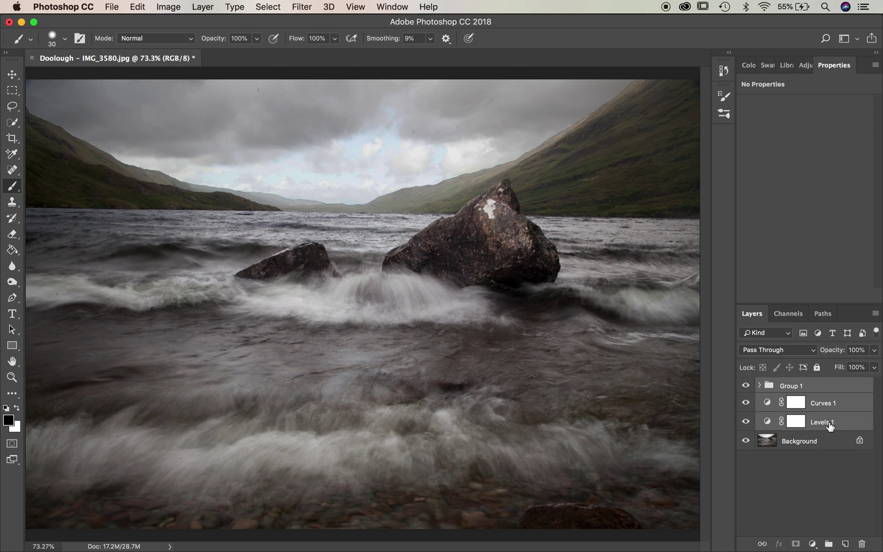
pyautogui.click(202, 7)
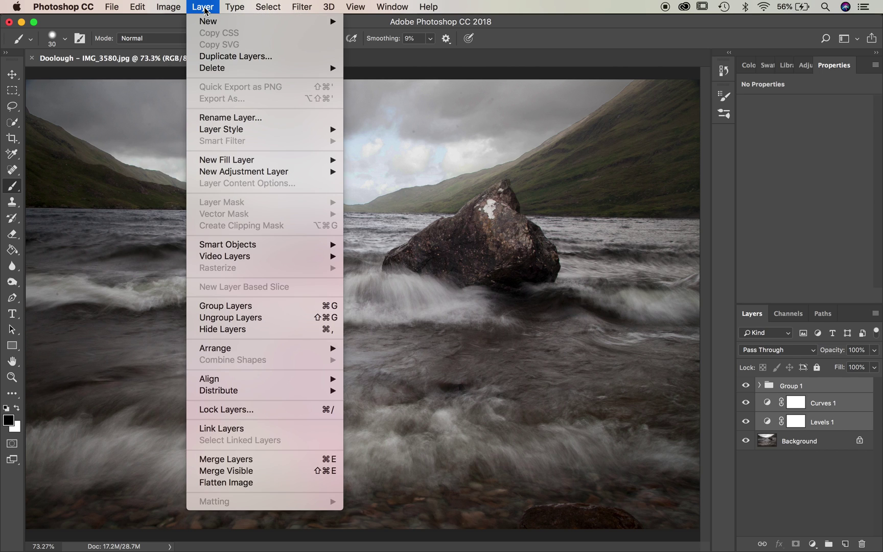
pyautogui.click(260, 305)
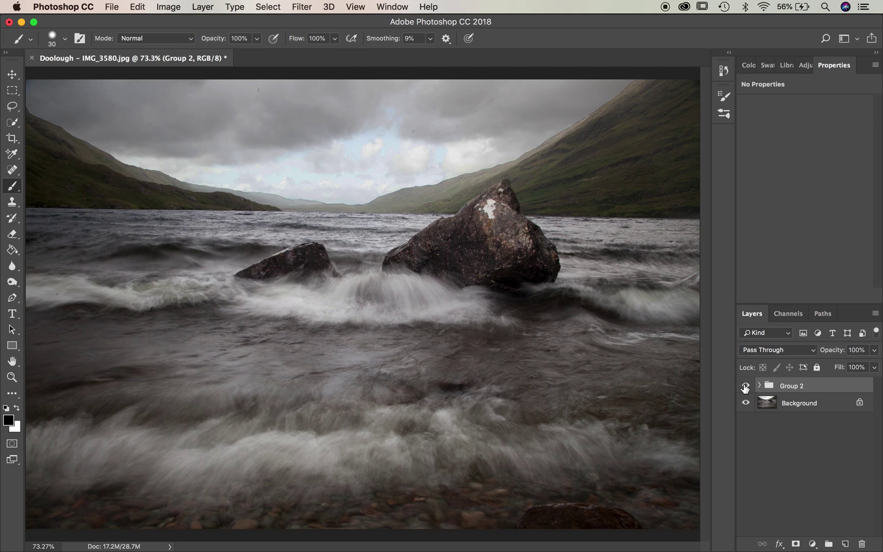
pyautogui.click(745, 387)
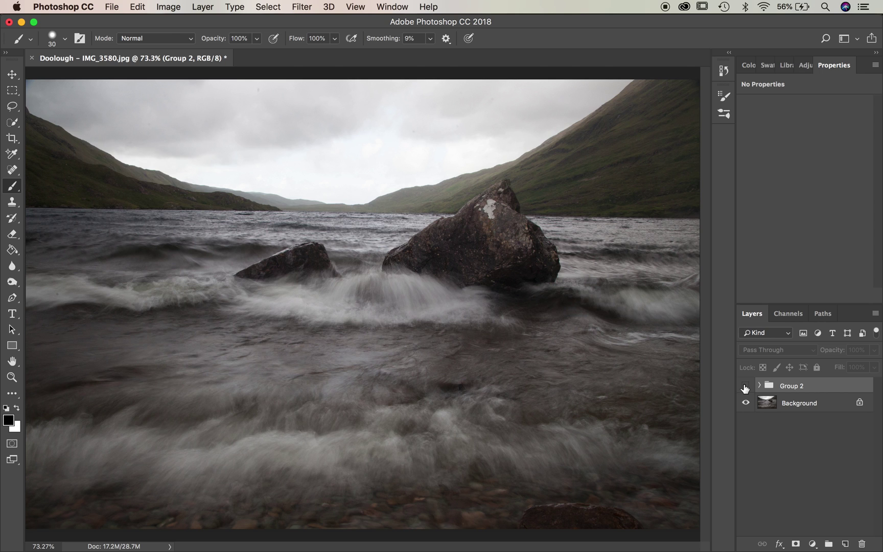
pyautogui.click(745, 387)
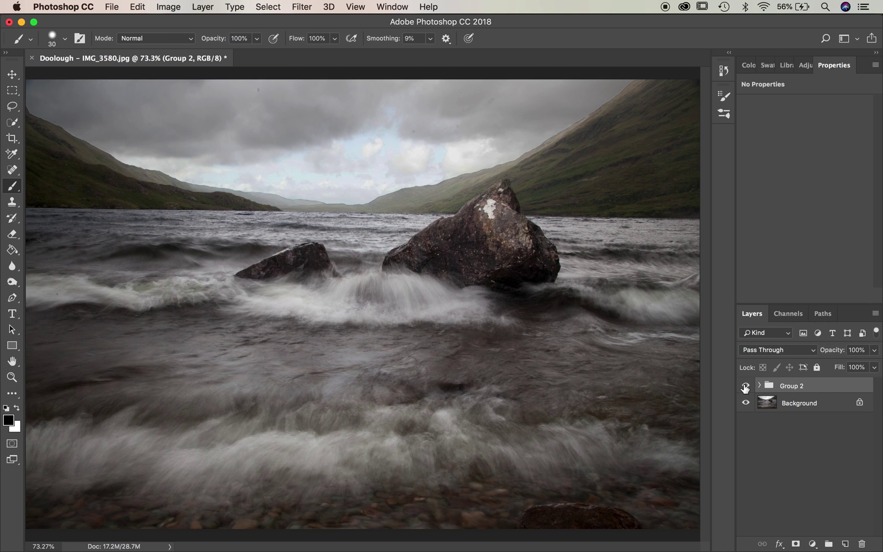